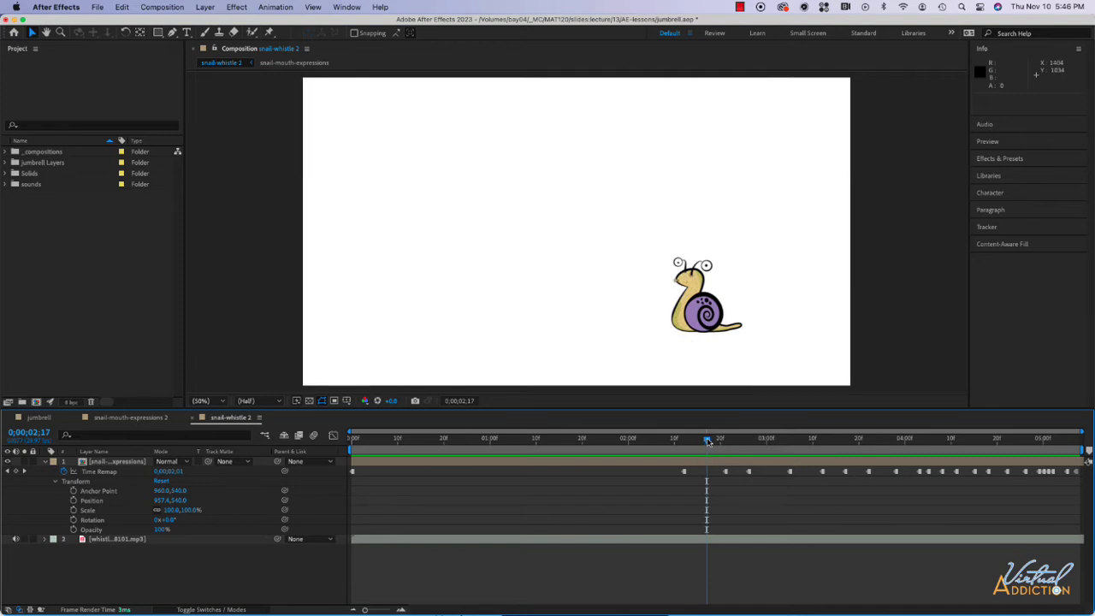
Scrub the snail-whistle 2 timeline between about 0;00;02;17 and 0;00;02;02 to examine the snail's mouth expressions
mouse_move(707, 439)
mouse_down()
mouse_move(633, 439)
mouse_move(850, 444)
mouse_move(709, 447)
mouse_up()
drag(713, 442, 704, 443)
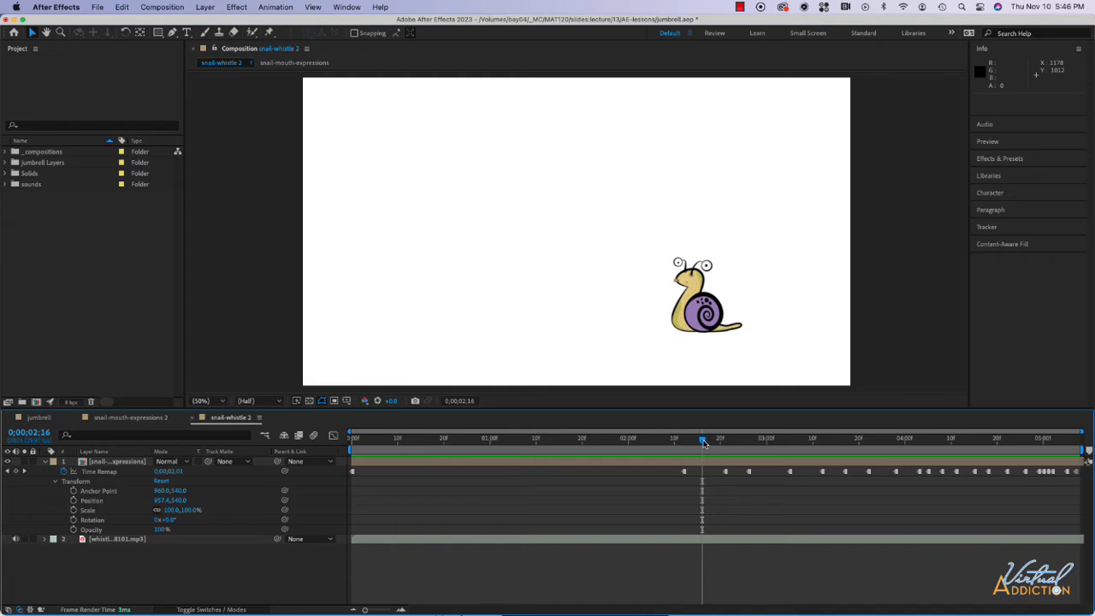
drag(702, 441, 639, 445)
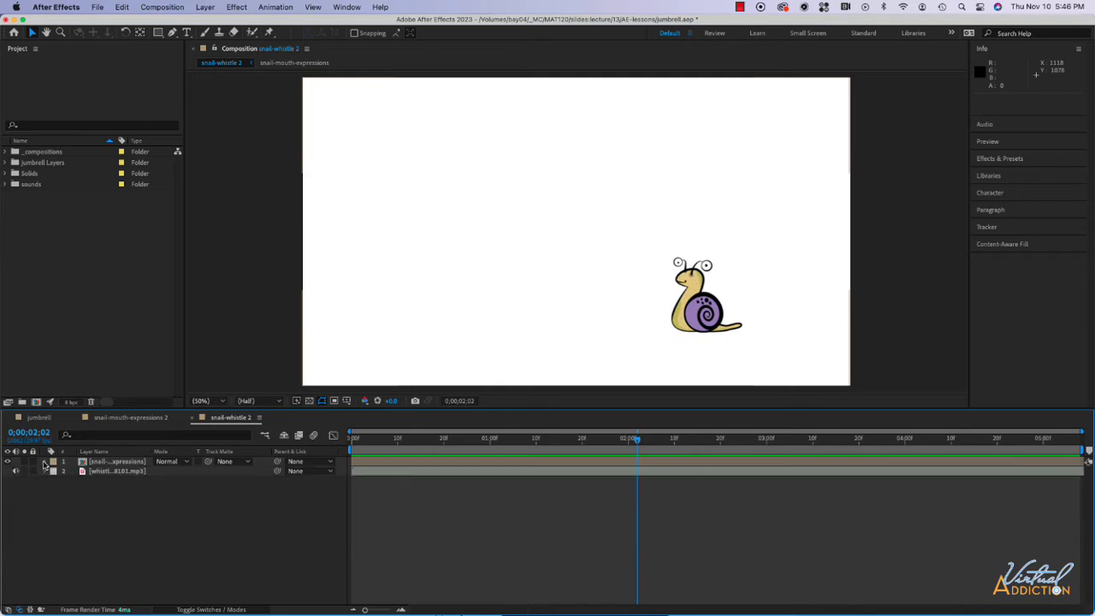
Try adding the snail-mouth-expressions 2 composition above the existing snail layer, and undo the insertion
key(u)
click(6, 163)
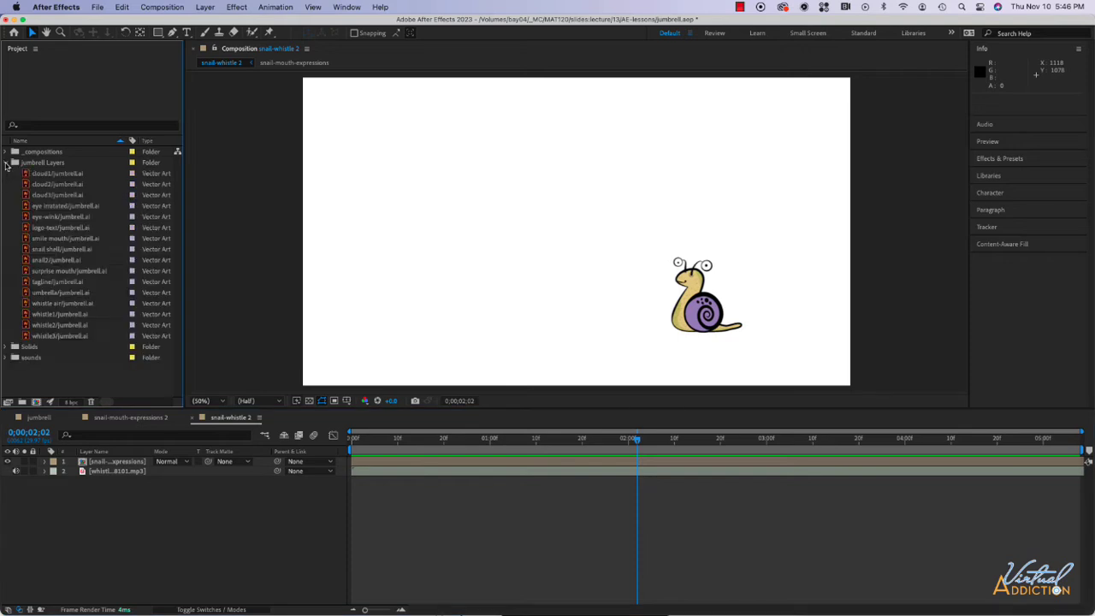
click(6, 163)
click(5, 152)
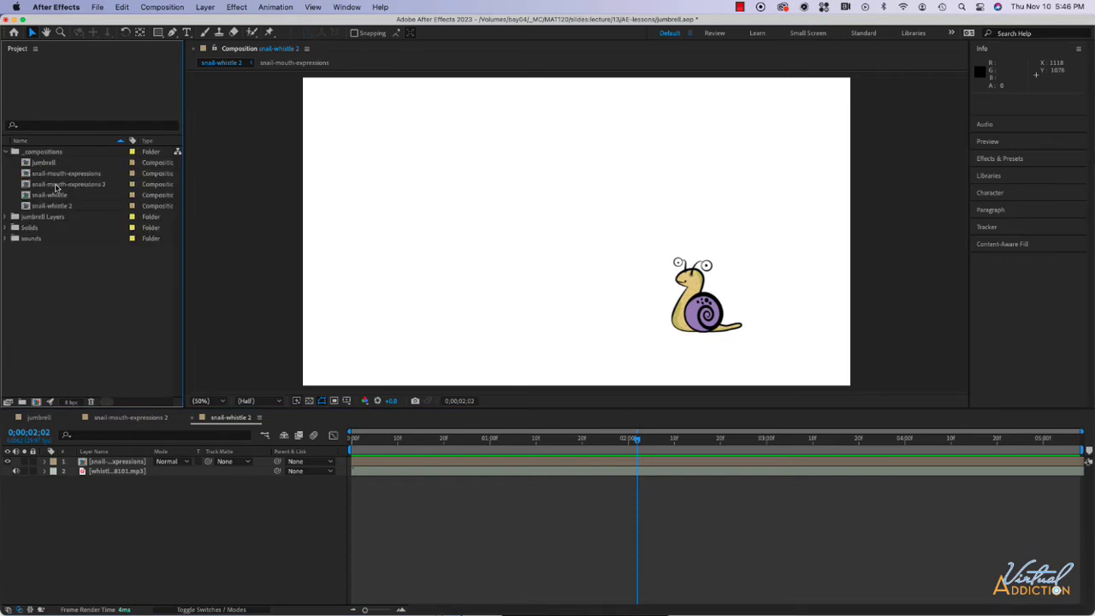
drag(56, 185, 103, 462)
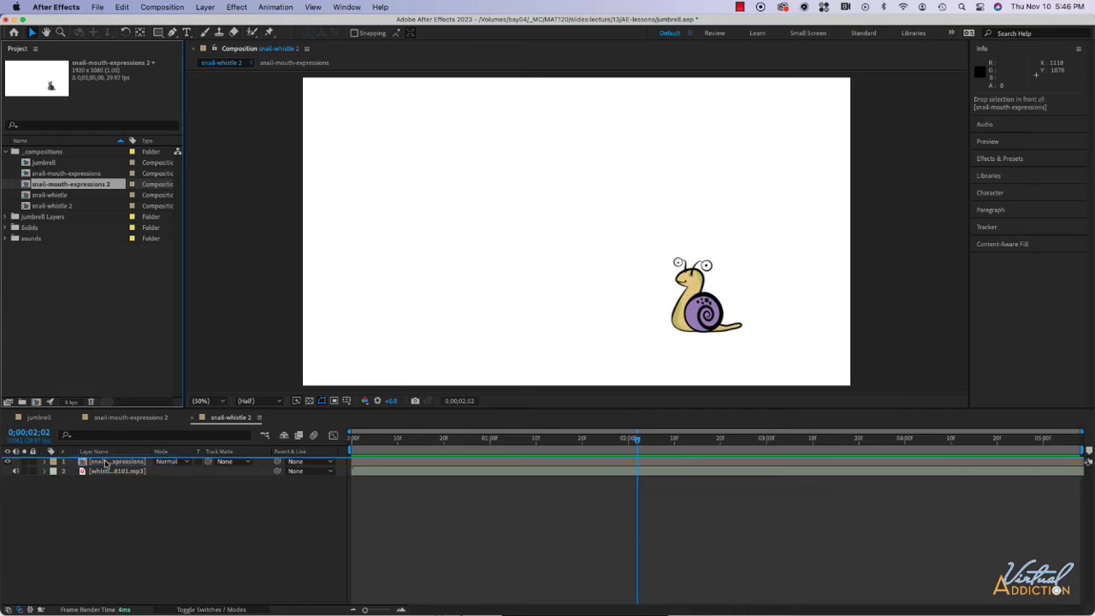
key(super+z)
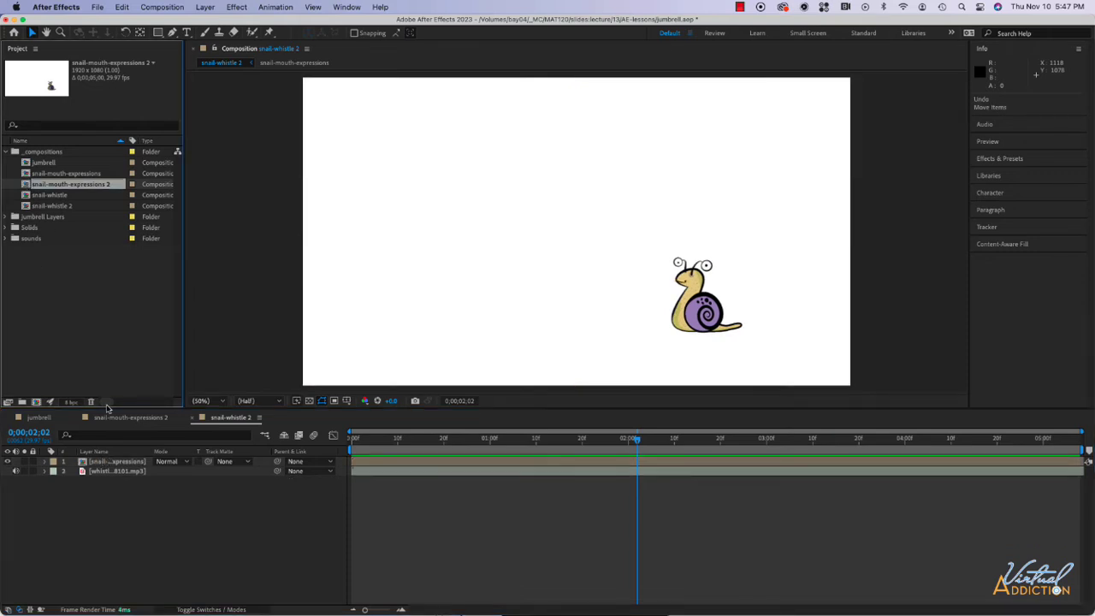
Add snail-mouth-expressions 2 as a separate top layer, check its timing and properties, and delete that layer
drag(27, 185, 100, 463)
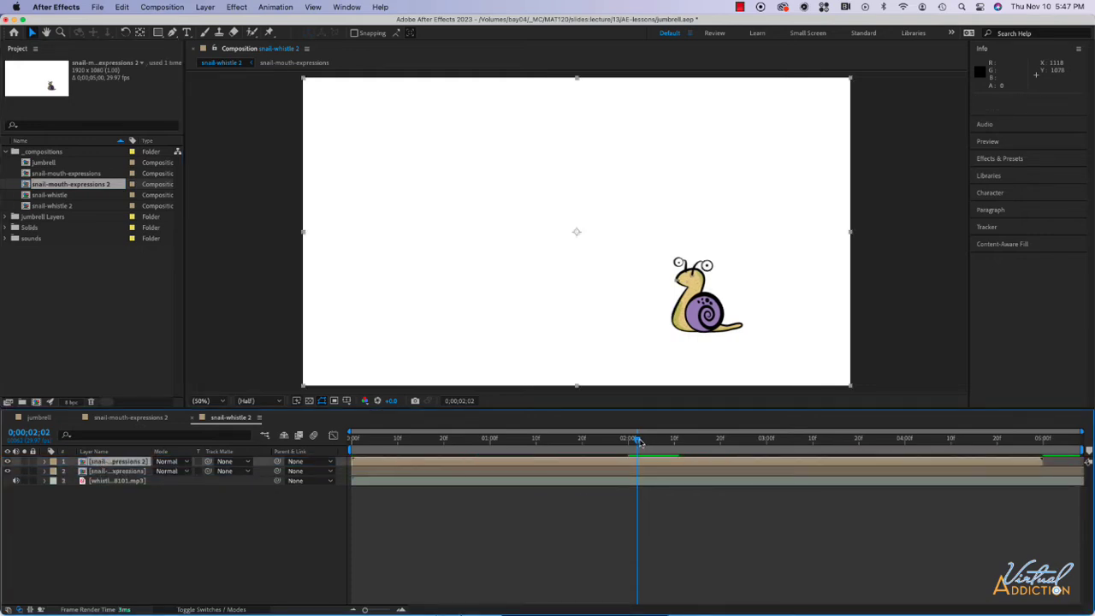
drag(642, 440, 697, 441)
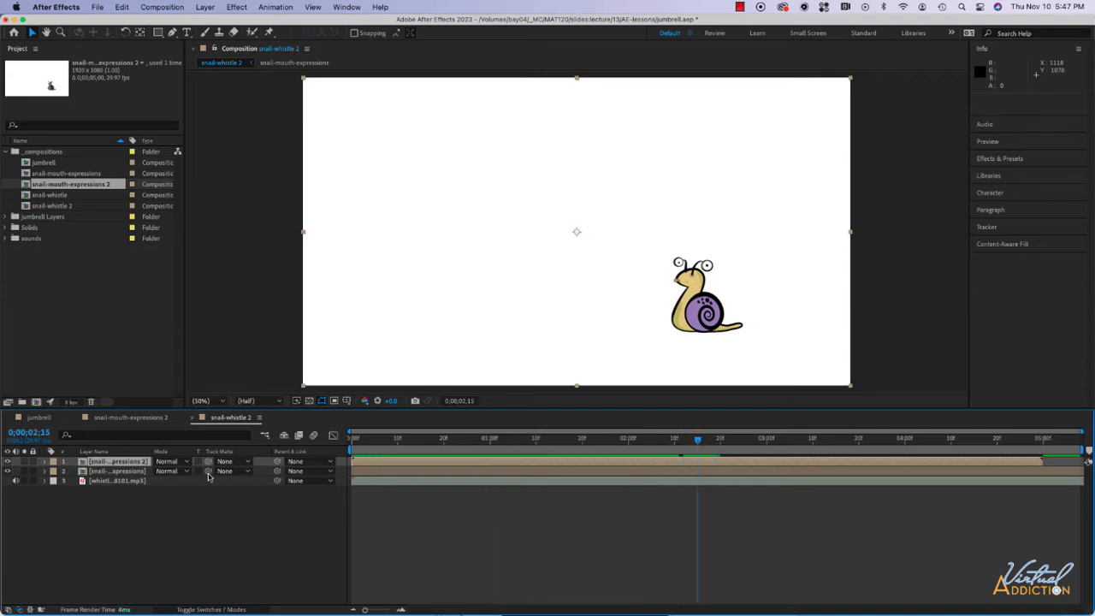
click(44, 463)
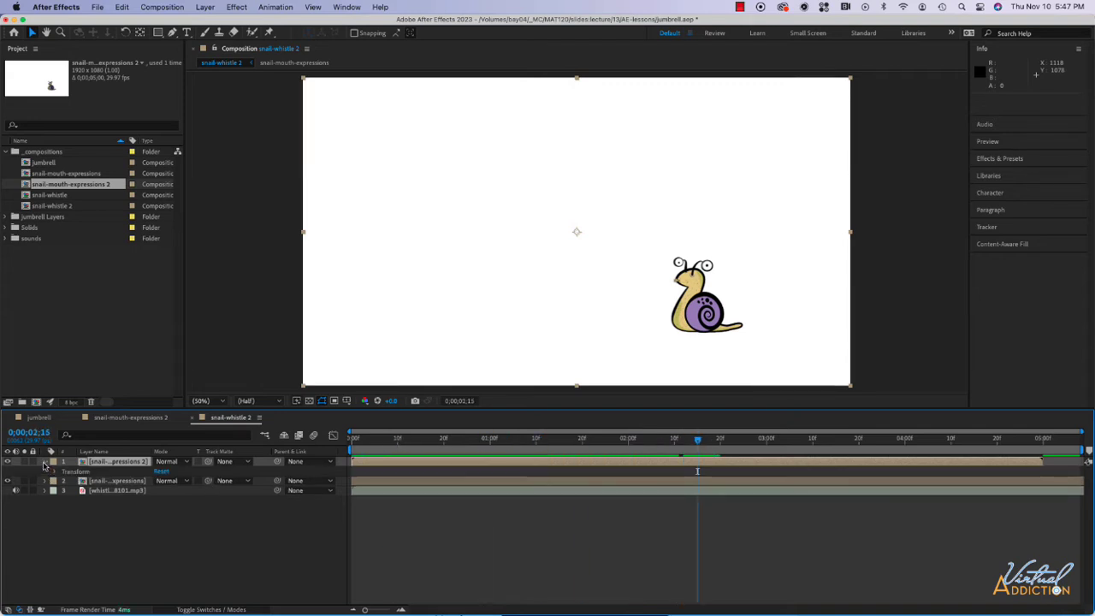
click(45, 463)
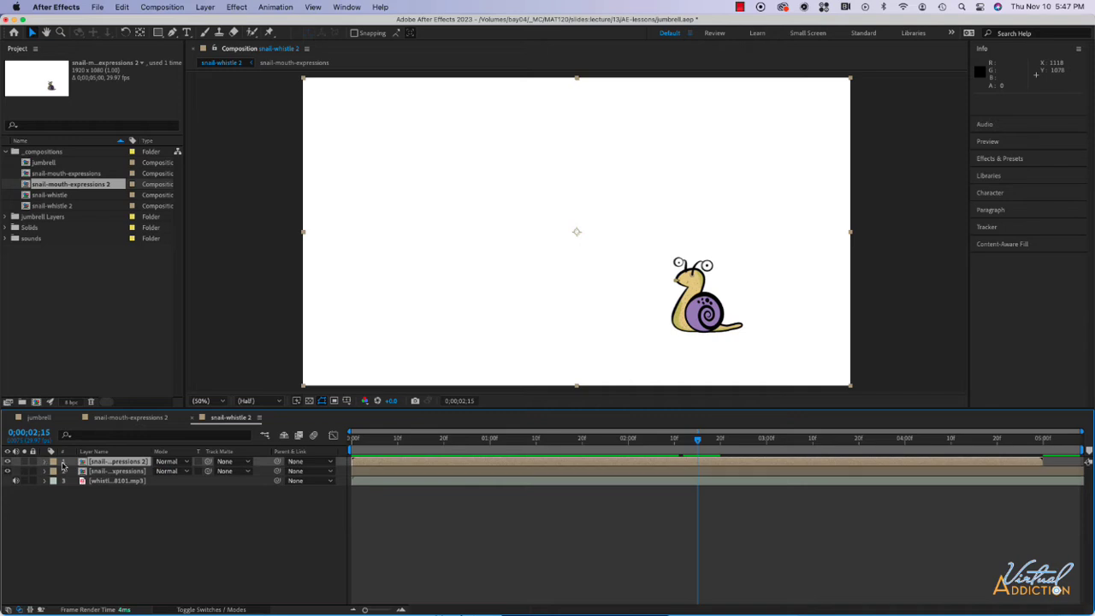
key(Delete)
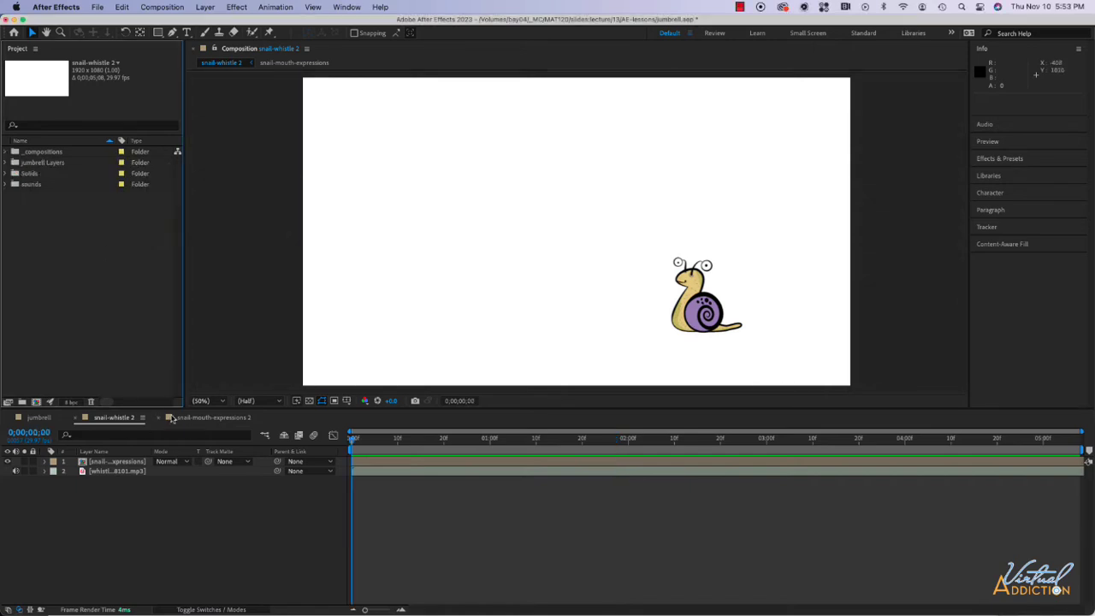
Replace the source of the time-remapped snail-mouth-expressions layer with the snail-mouth-expressions 2 composition, keeping the layer's keyframes
click(6, 152)
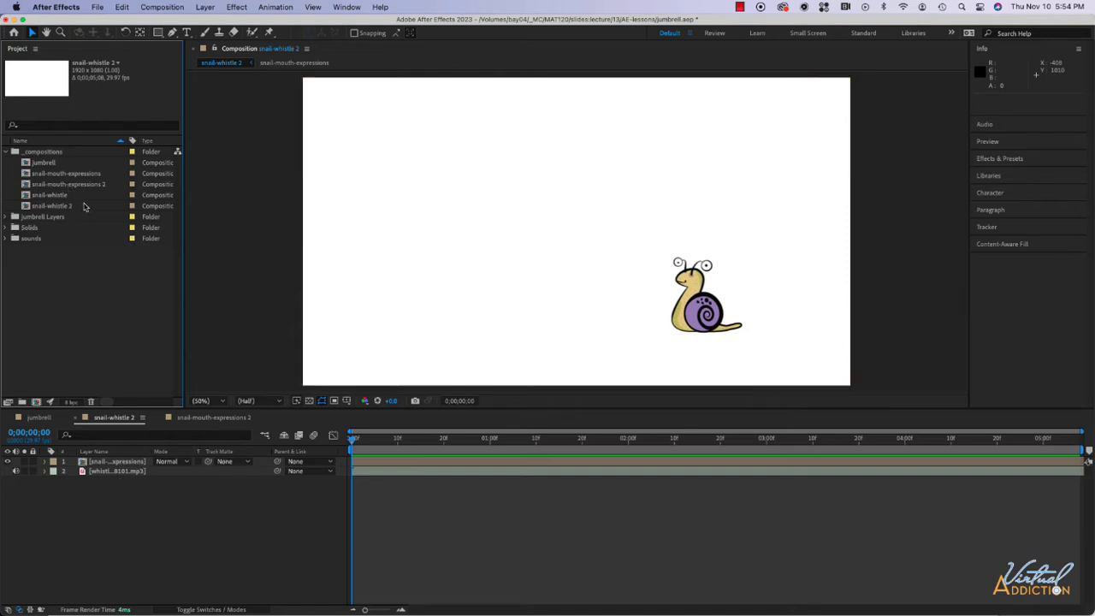
click(116, 463)
key(u)
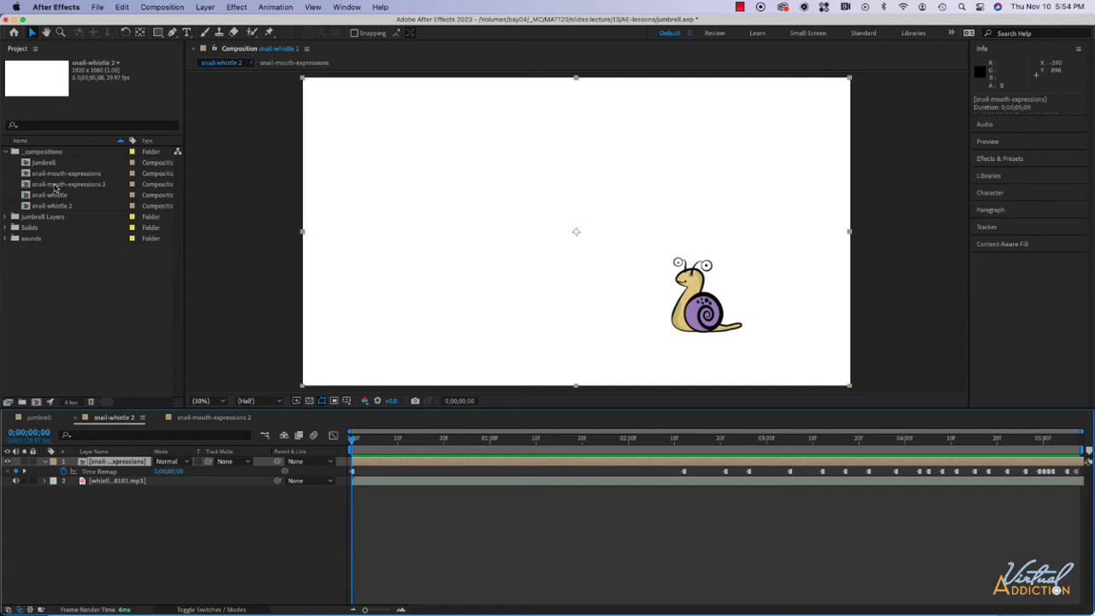
drag(53, 187, 111, 467)
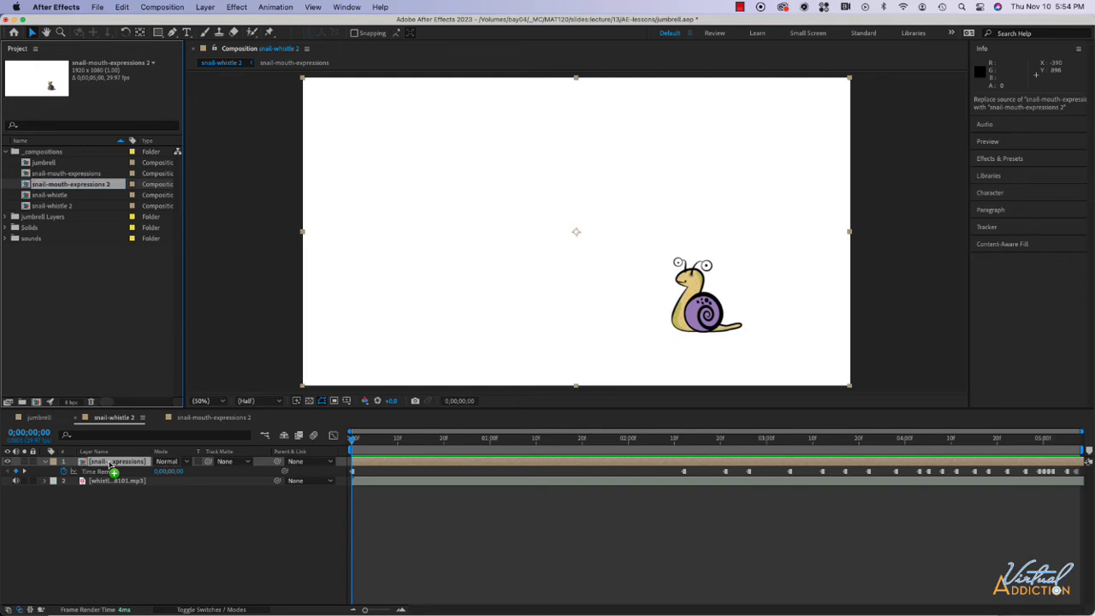
drag(111, 467, 111, 467)
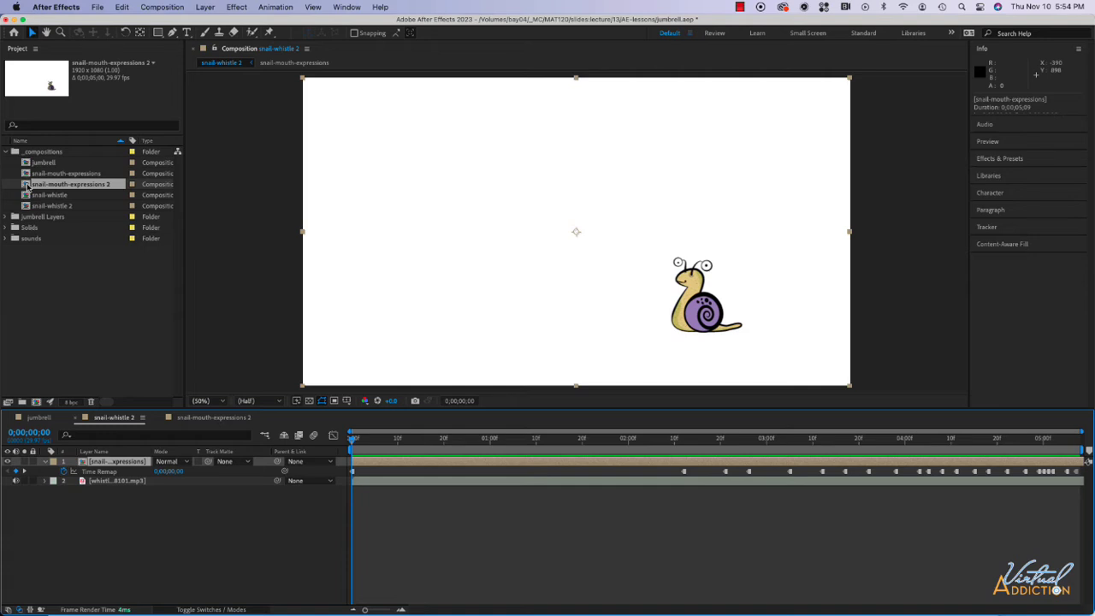
drag(27, 187, 97, 467)
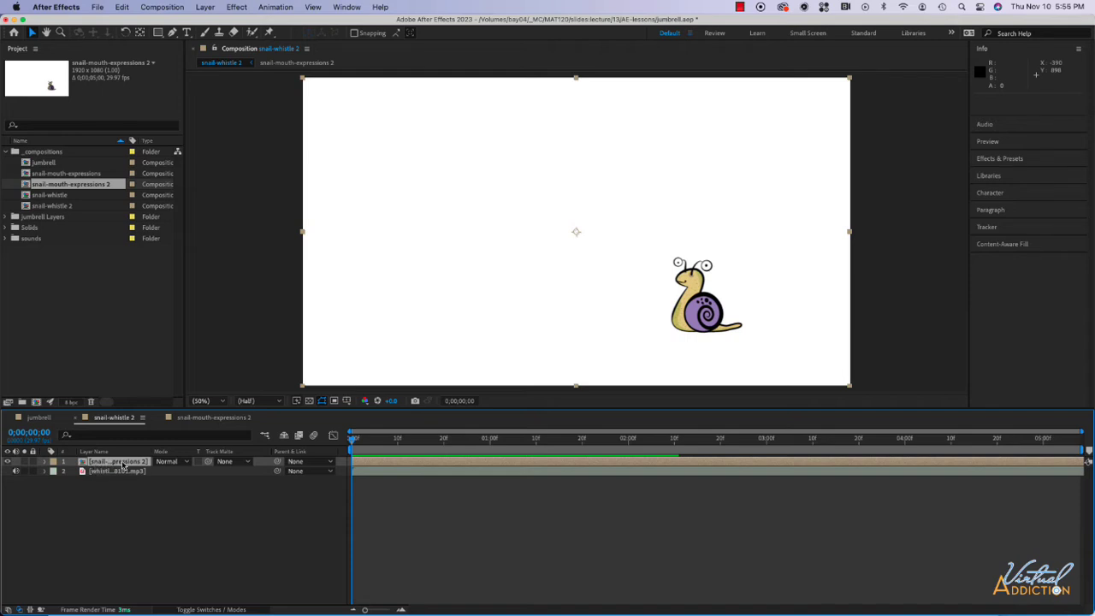
Reveal the replaced layer's Time Remap keyframes and preview the whistle animation
key(u)
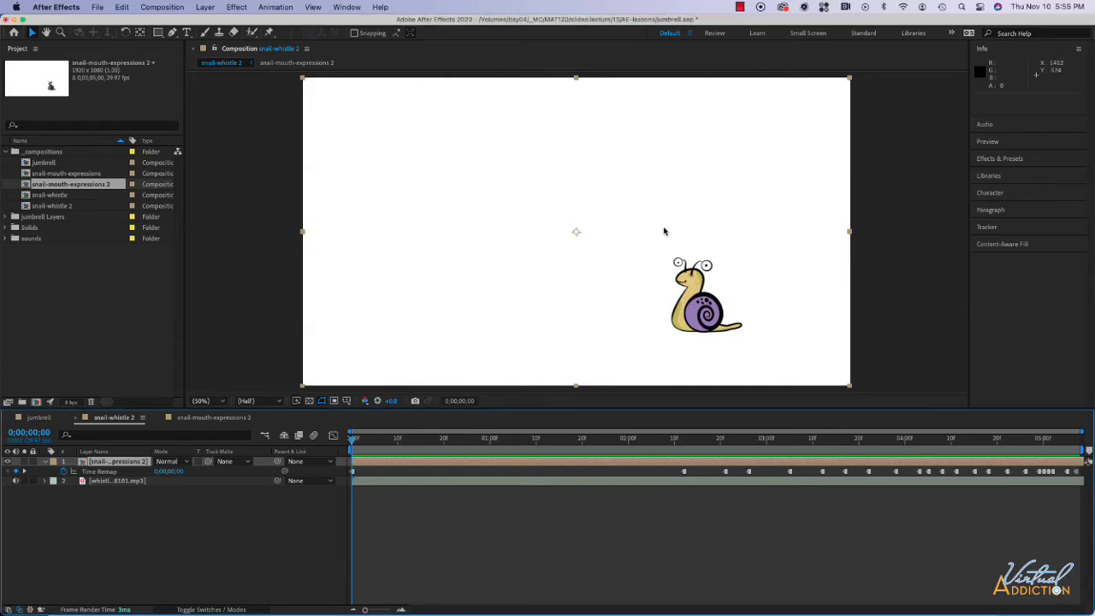
key(space)
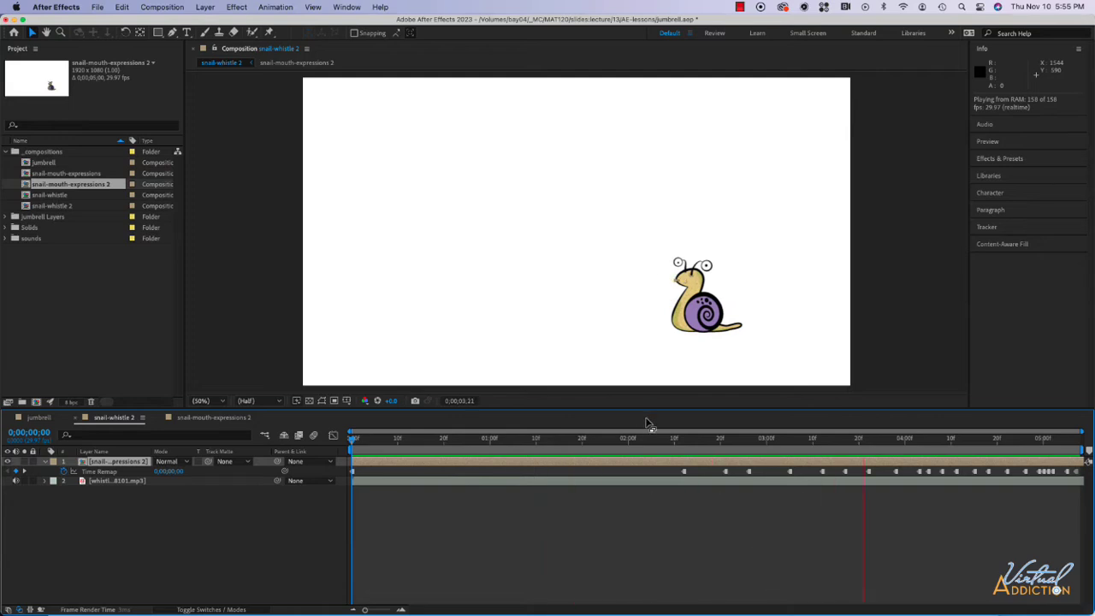
key(space)
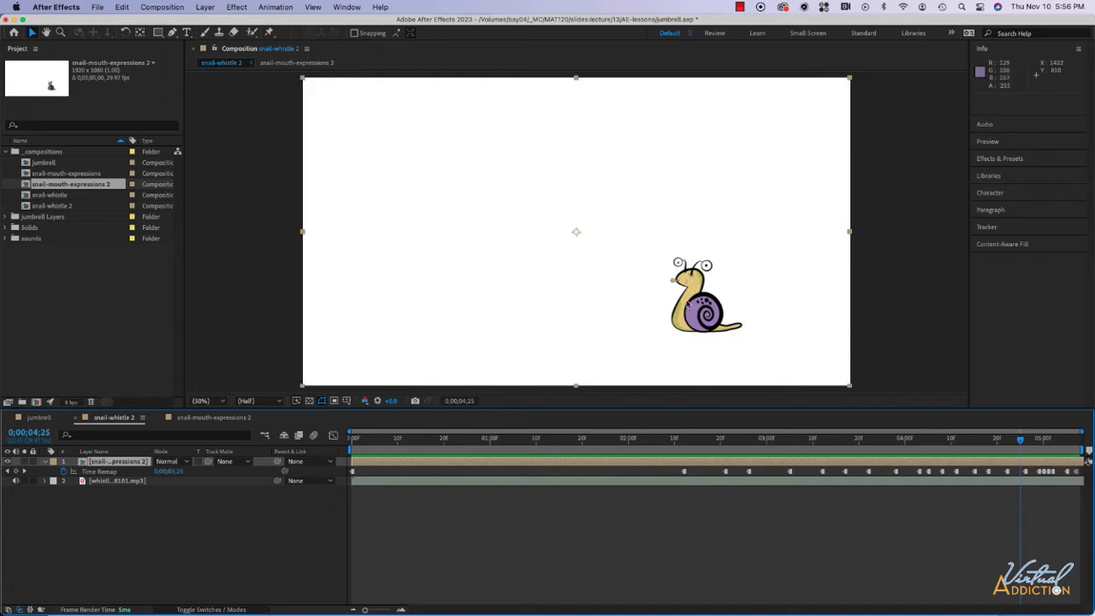
At 0;00;00;00, move the snail layer off the canvas's right side to position 1599.4, 540.0 and set starting Position and Scale keyframes
click(104, 465)
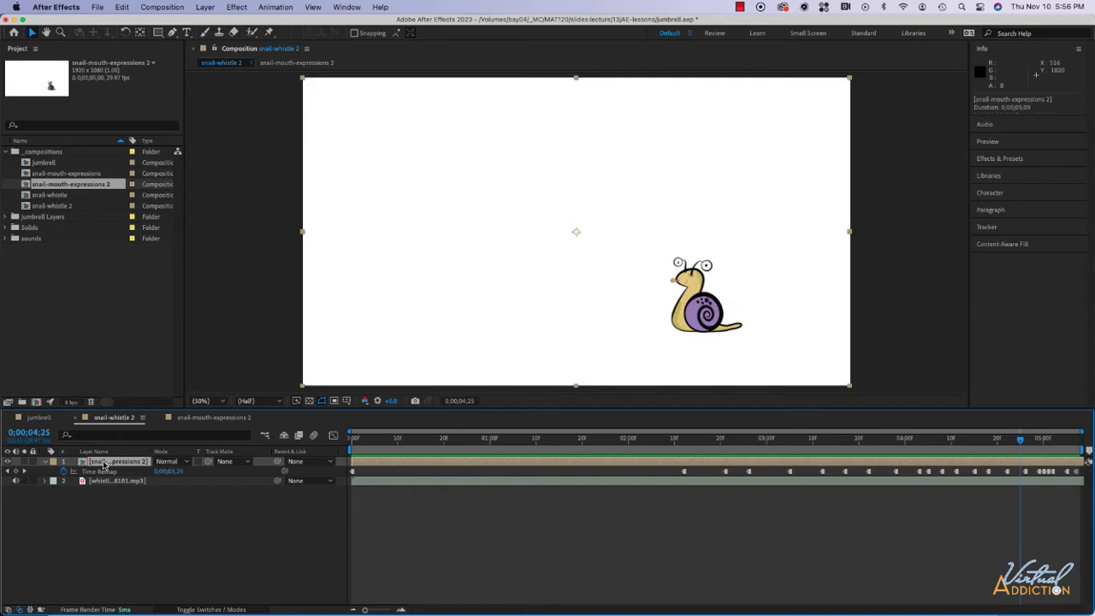
key(p)
key(shift+s)
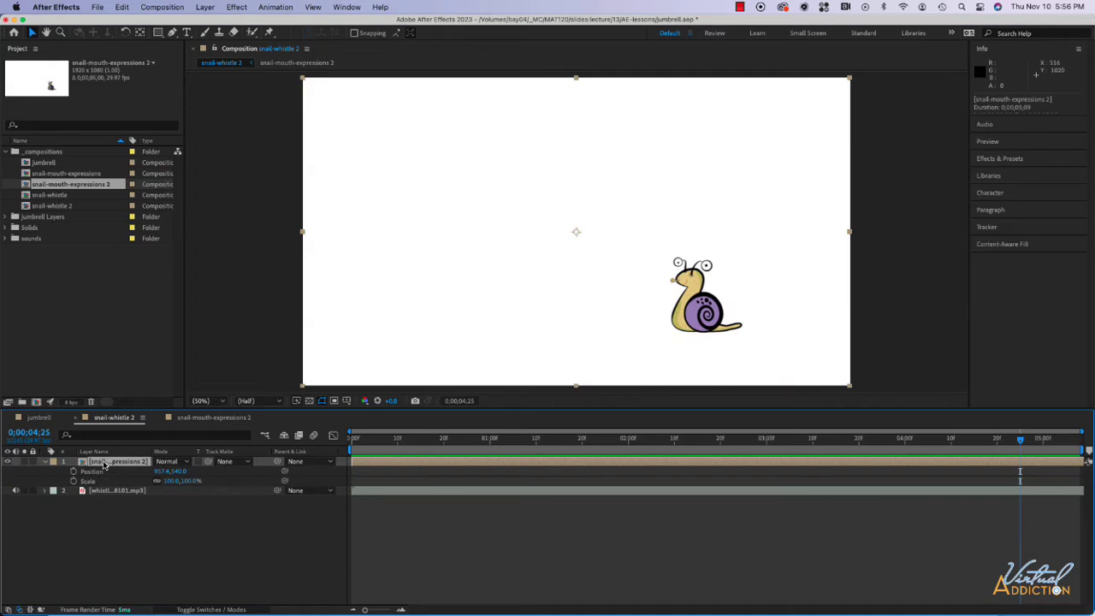
click(355, 439)
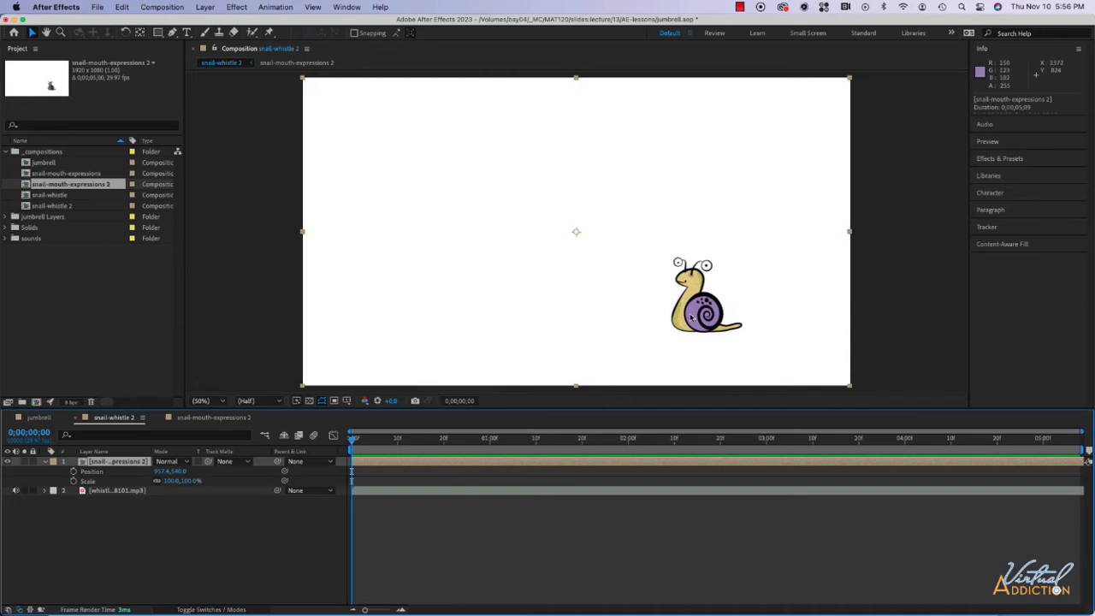
drag(691, 318, 868, 319)
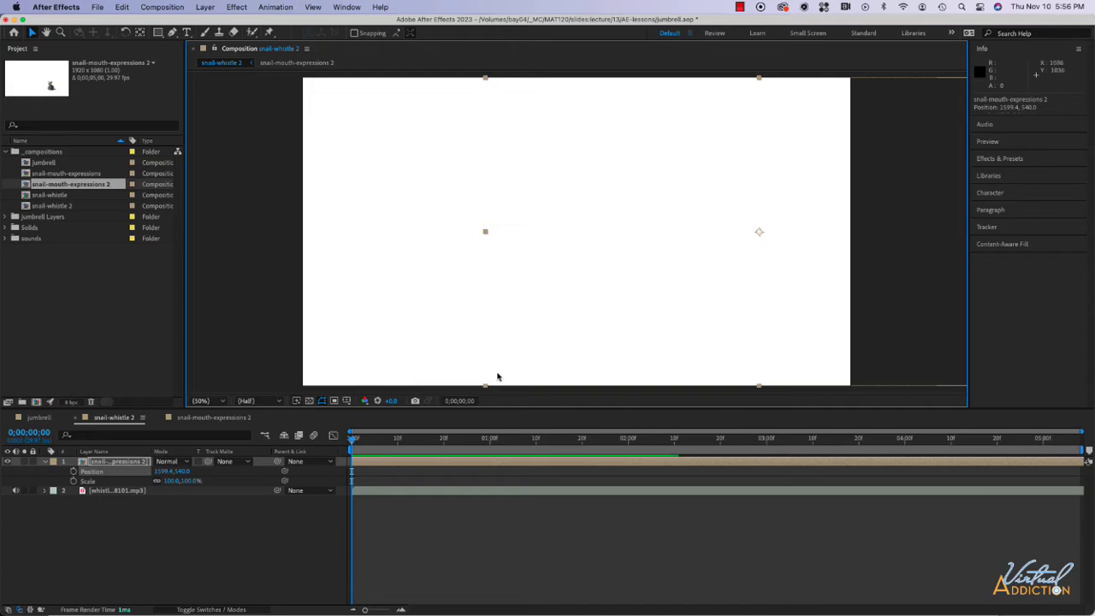
click(73, 472)
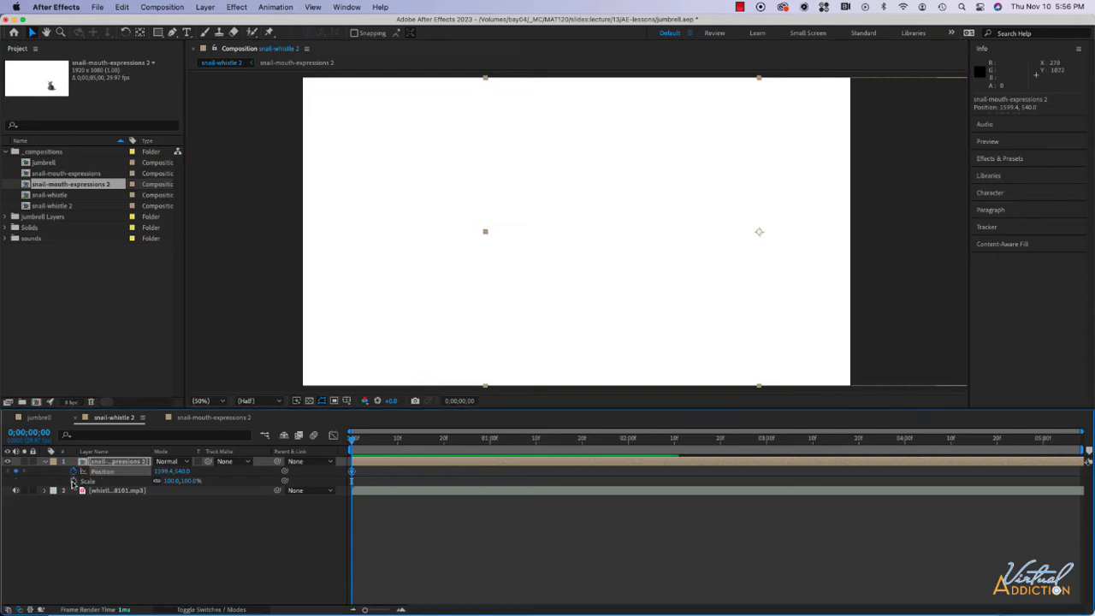
click(73, 481)
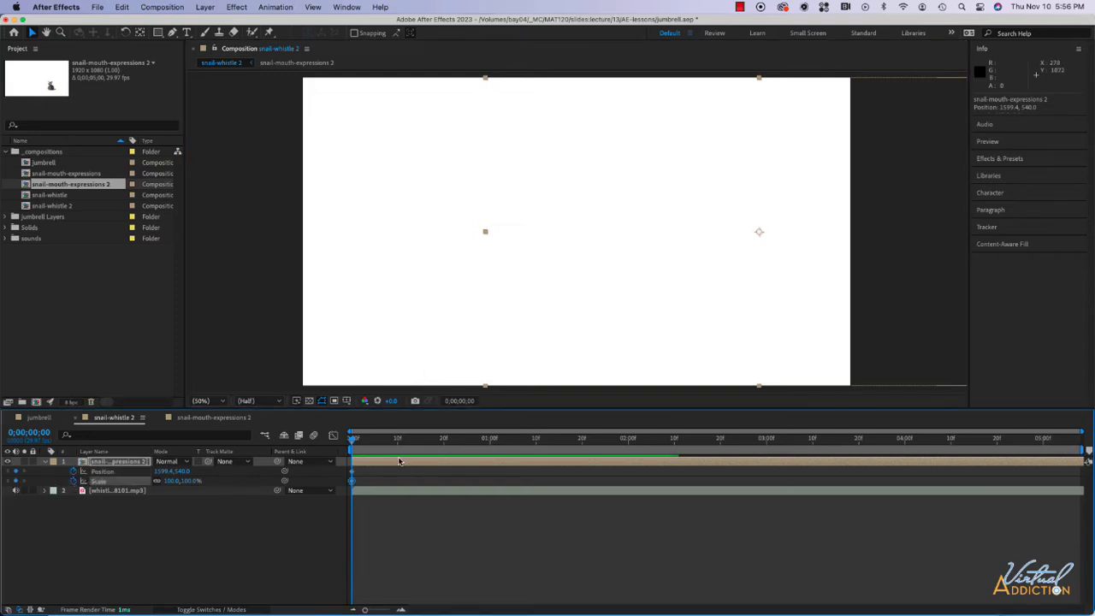
At 0;00;05;07, set the snail layer's Position to 633.4, 540.0 so it travels left across the canvas
key(End)
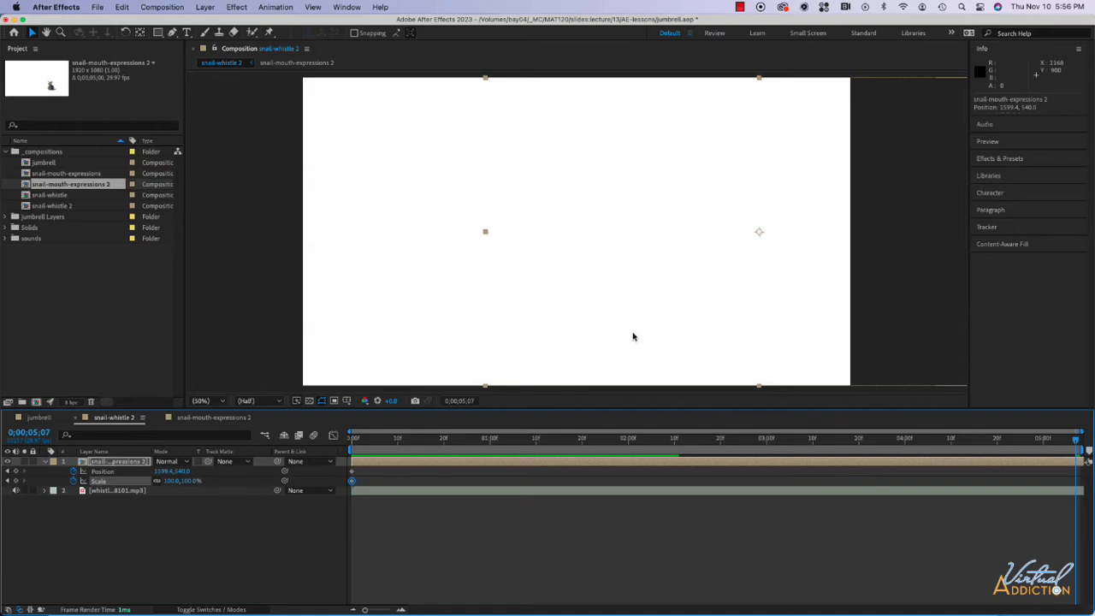
drag(160, 473, 4, 472)
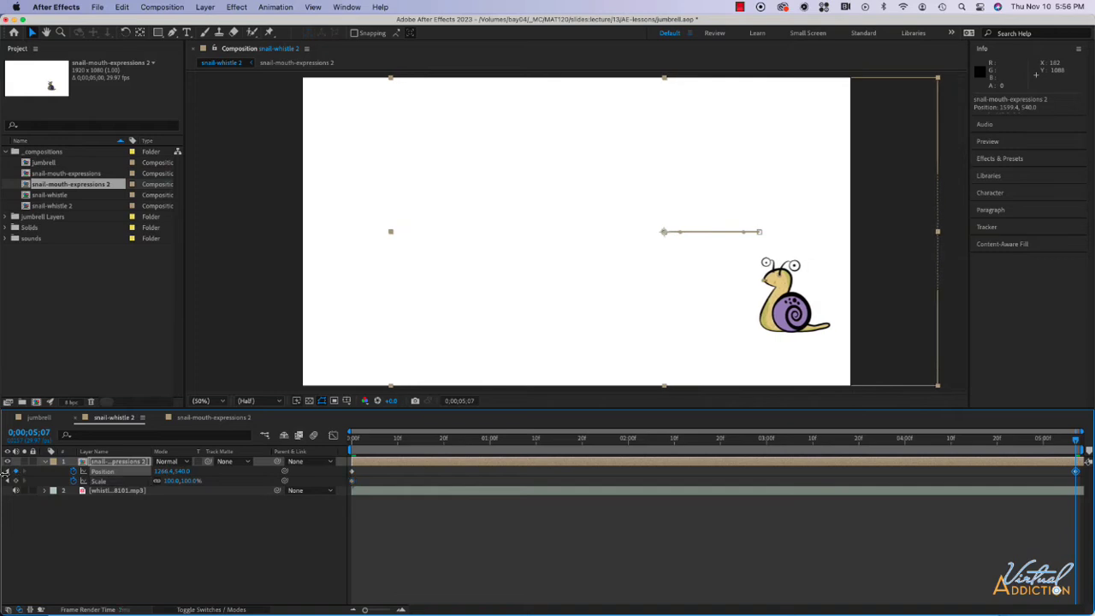
drag(165, 473, 606, 325)
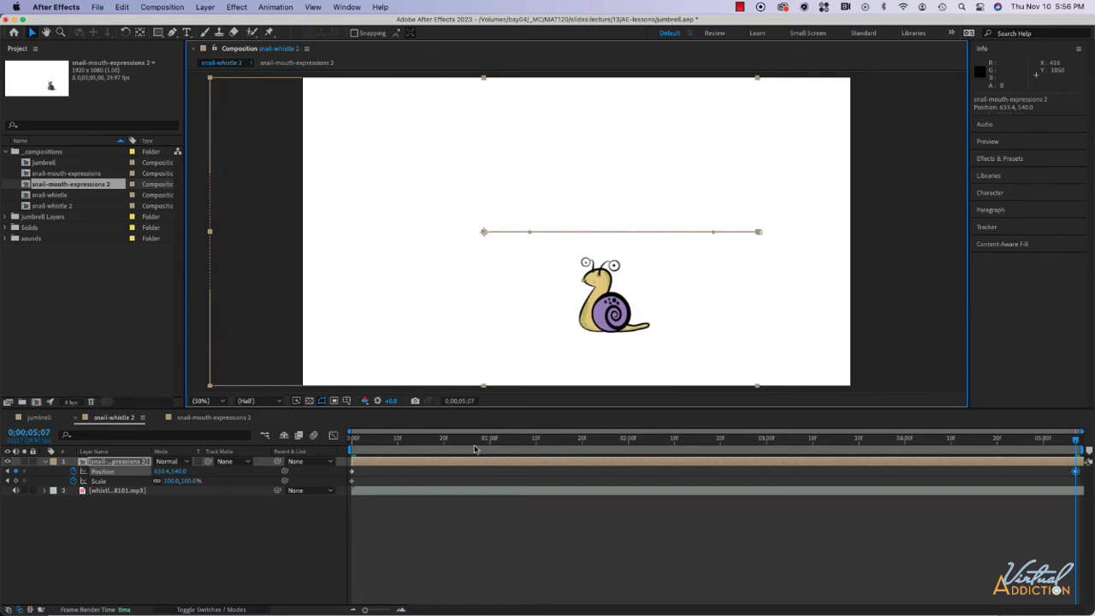
Unlink the snail layer's Scale dimensions and keyframe 100, 110% at 0;00;00;23 and 100, 85% at 0;00;00;29
drag(376, 439, 458, 442)
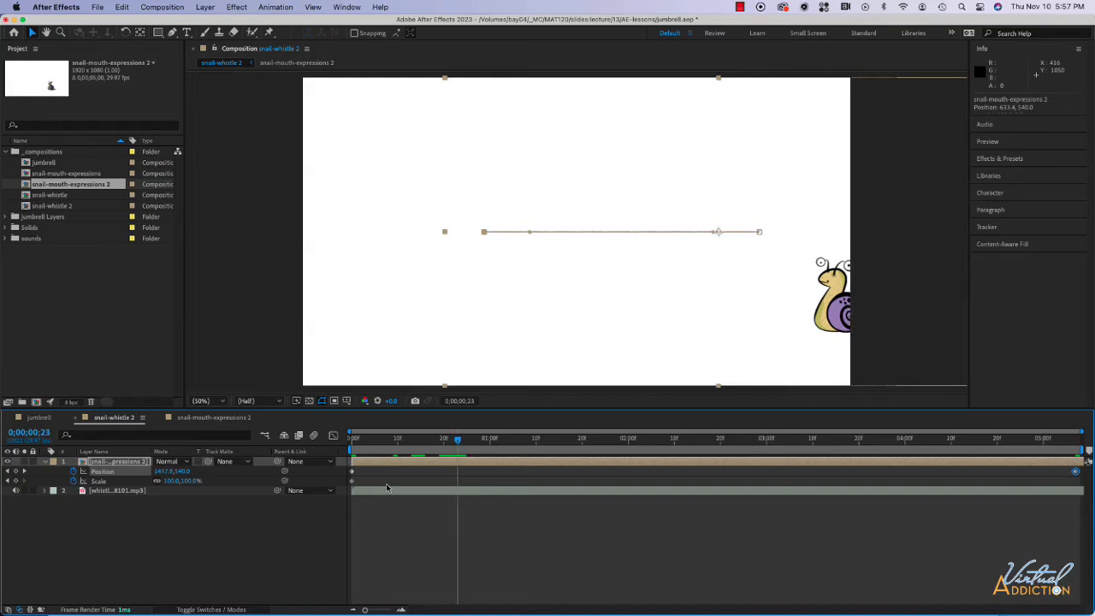
click(157, 482)
drag(192, 485, 200, 485)
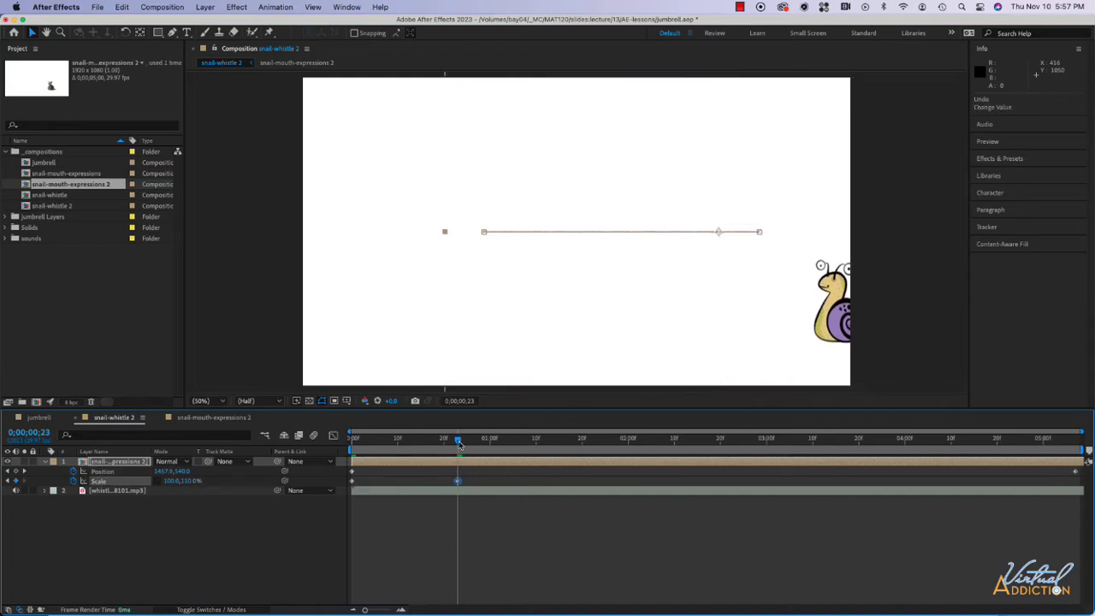
drag(460, 445, 485, 441)
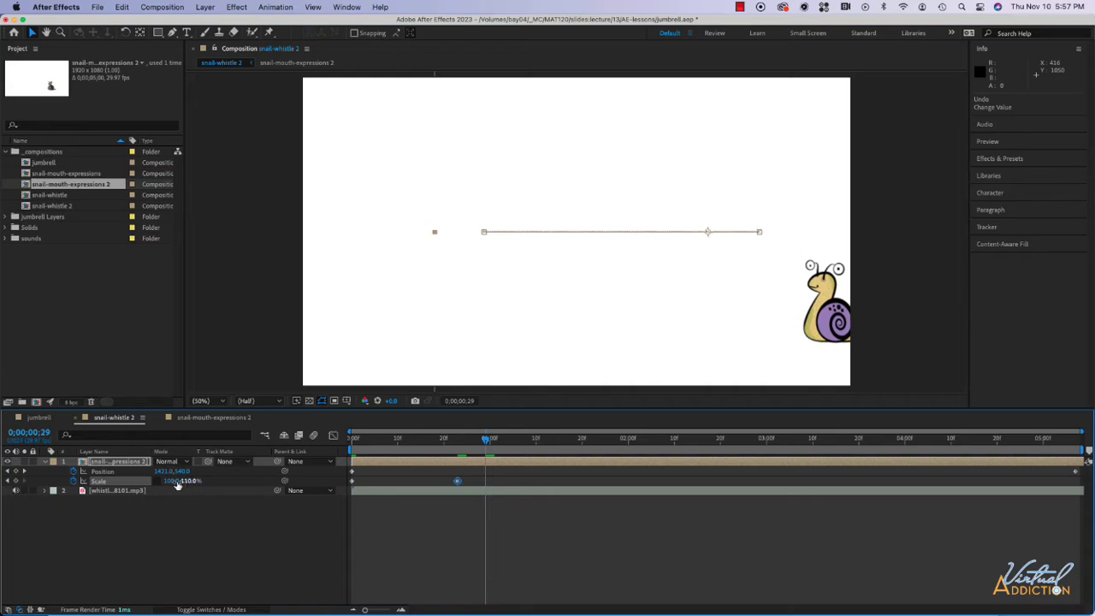
drag(177, 484, 159, 484)
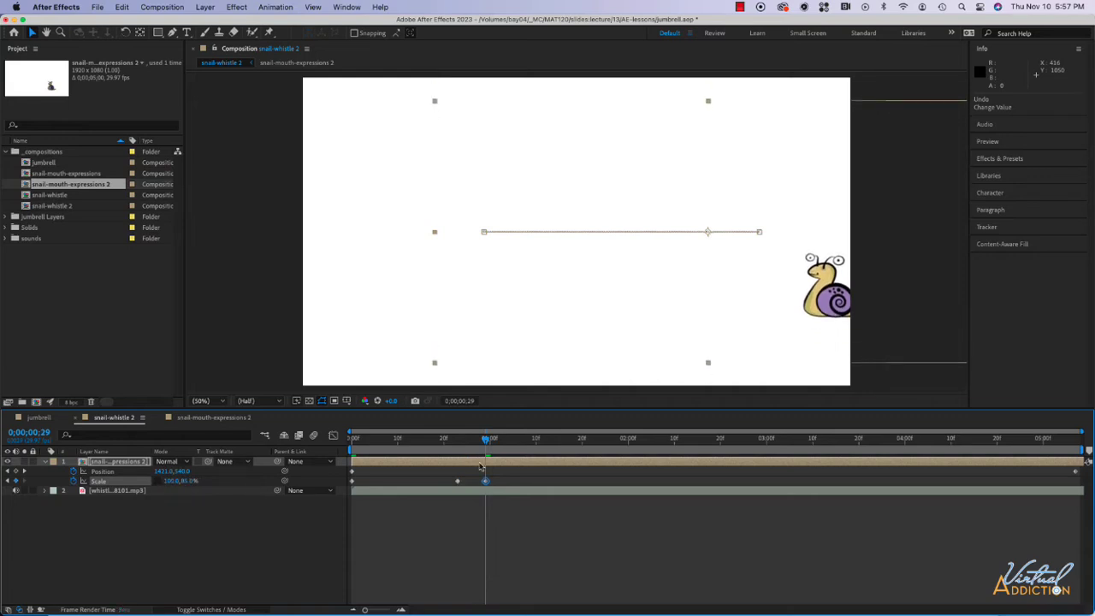
Copy the stretch and squash Scale keyframes, paste them at 0;00;01;08 and about 0;00;01;20, and preview the animation
drag(505, 477, 454, 483)
key(super+c)
drag(487, 445, 527, 441)
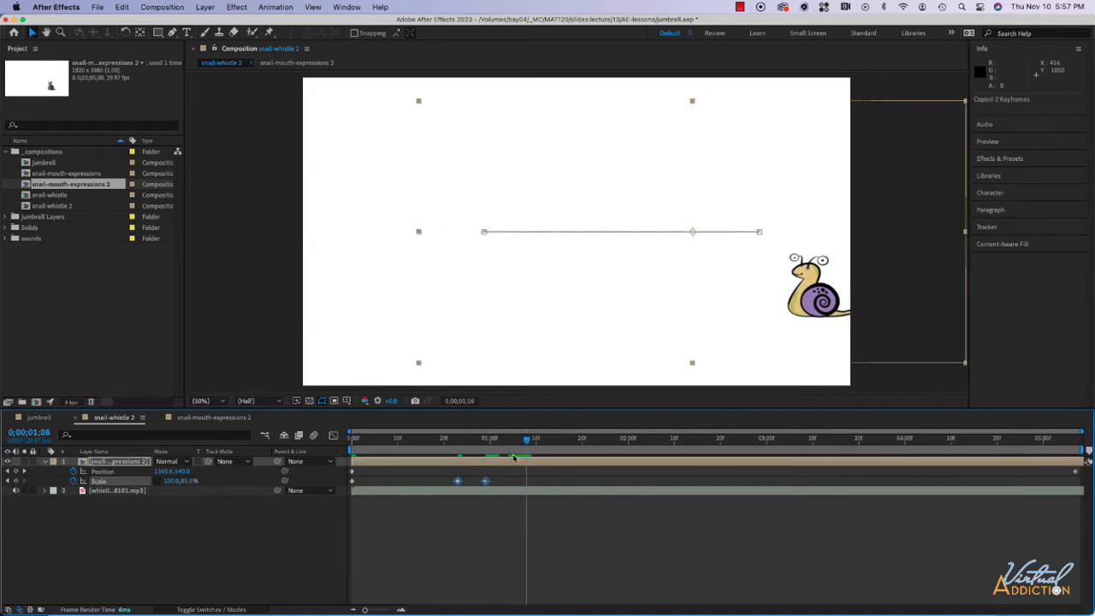
key(super+v)
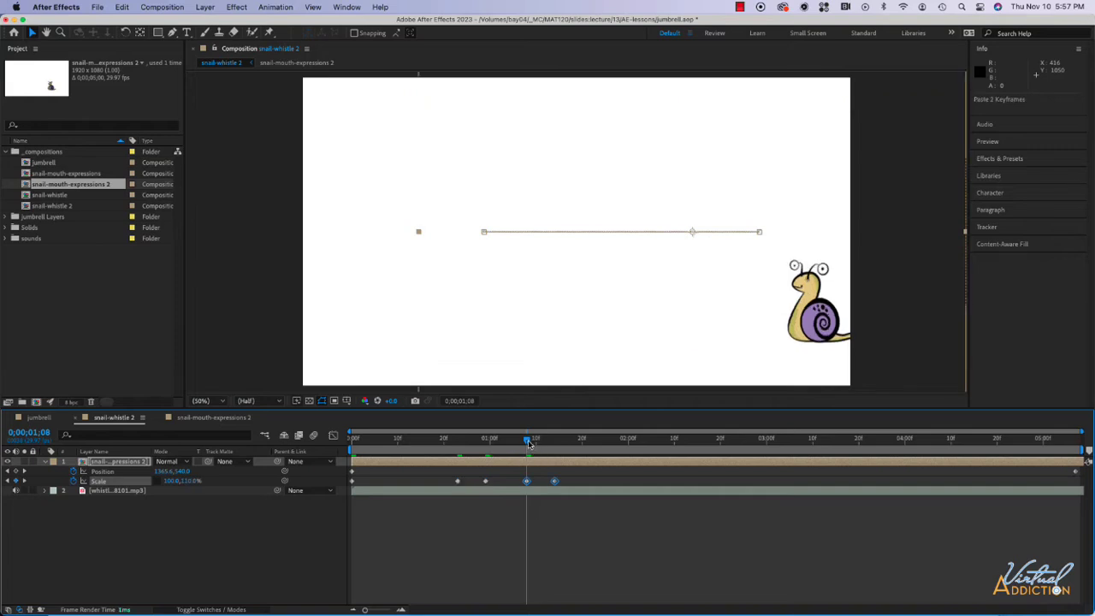
drag(529, 442, 348, 459)
key(super+v)
key(space)
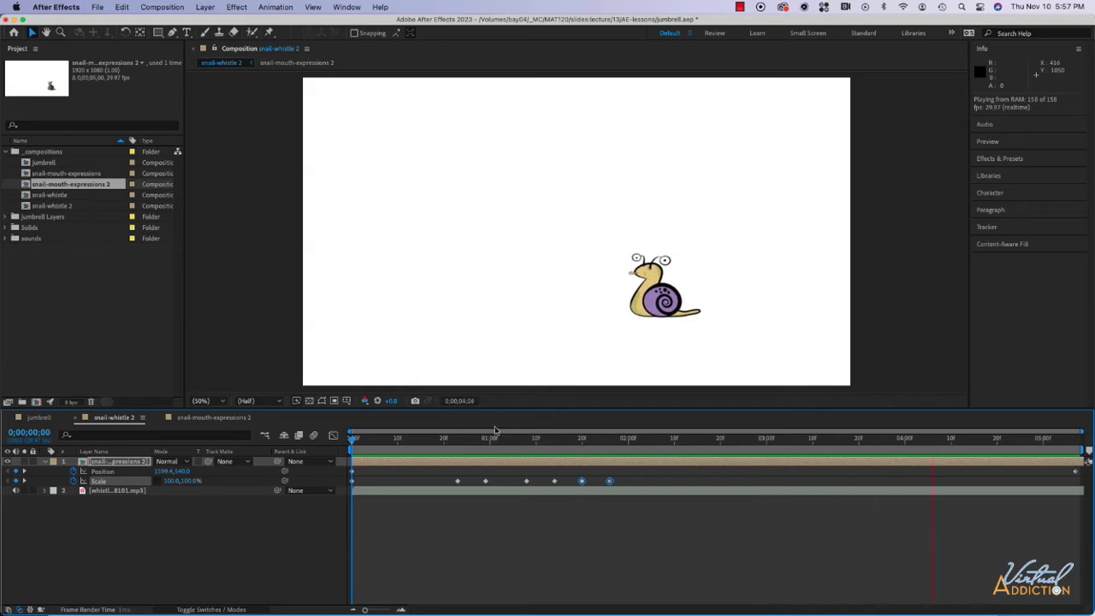
Scrub through the snail's squash-and-stretch motion to review how the whole layer deforms
click(453, 440)
drag(451, 440, 548, 442)
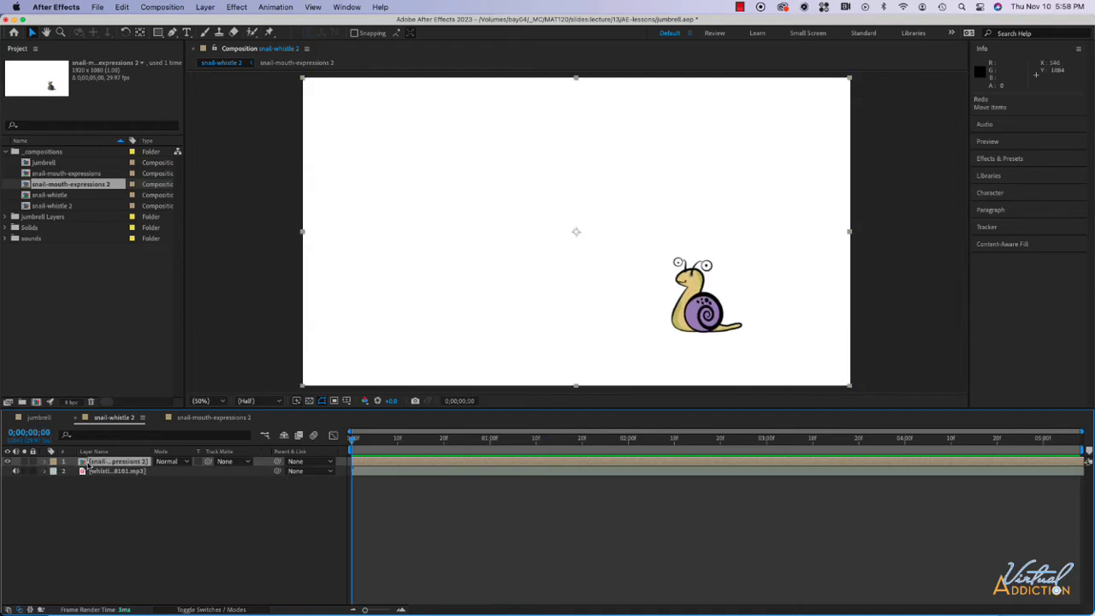
Reveal the snail layer's keyframed properties and open its nested snail-mouth-expressions 2 composition
click(93, 463)
key(u)
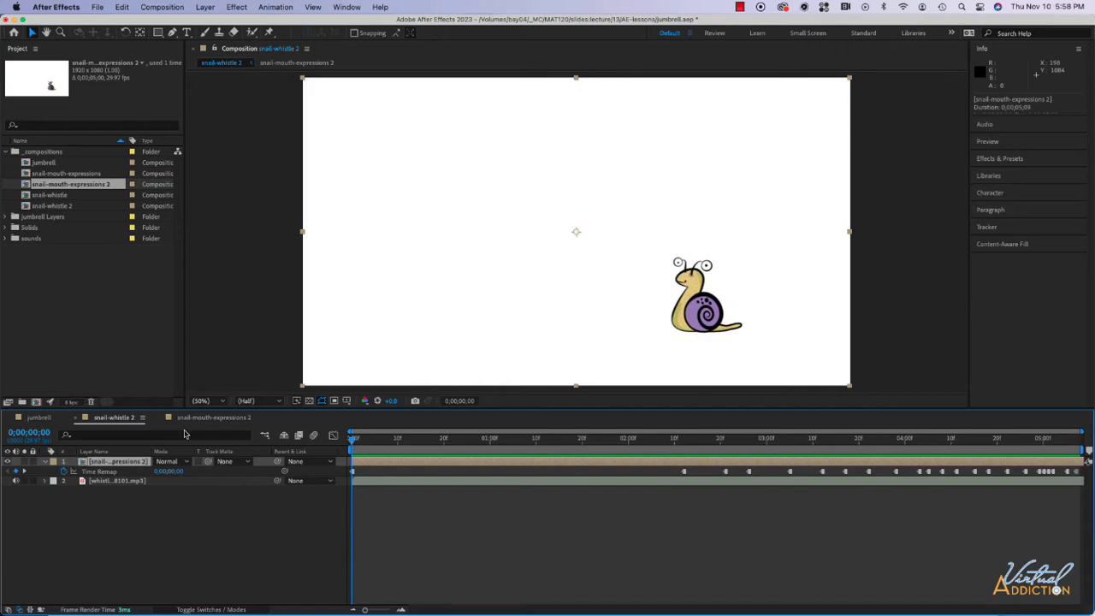
double_click(83, 463)
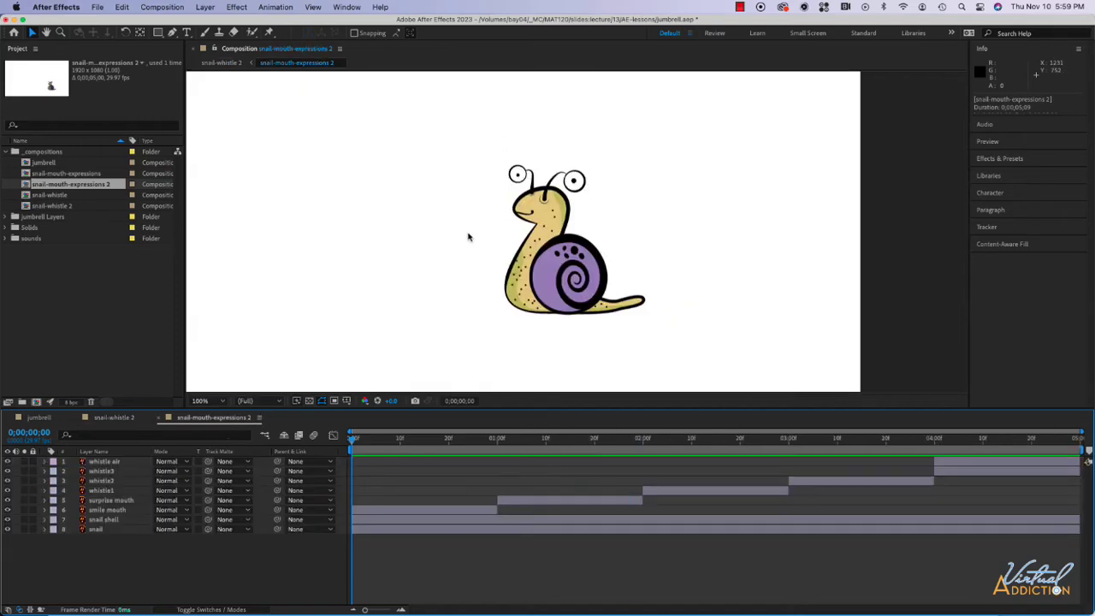
Draw a region of interest closely around the snail and crop the snail-mouth-expressions 2 composition to it
key(comma)
key(comma)
key(comma)
key(comma)
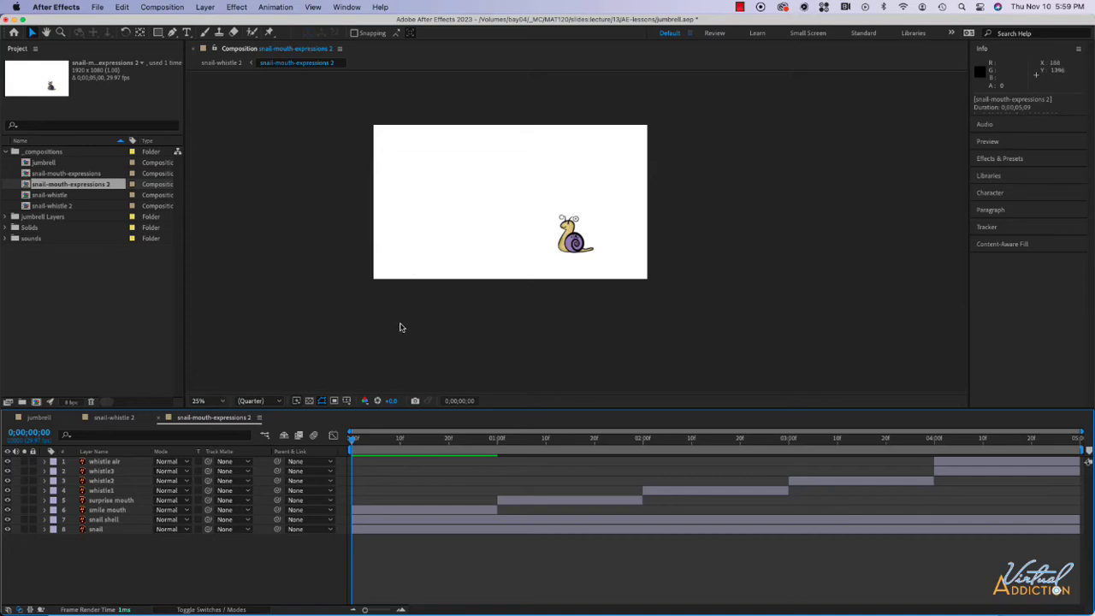
key(period)
drag(408, 245, 440, 271)
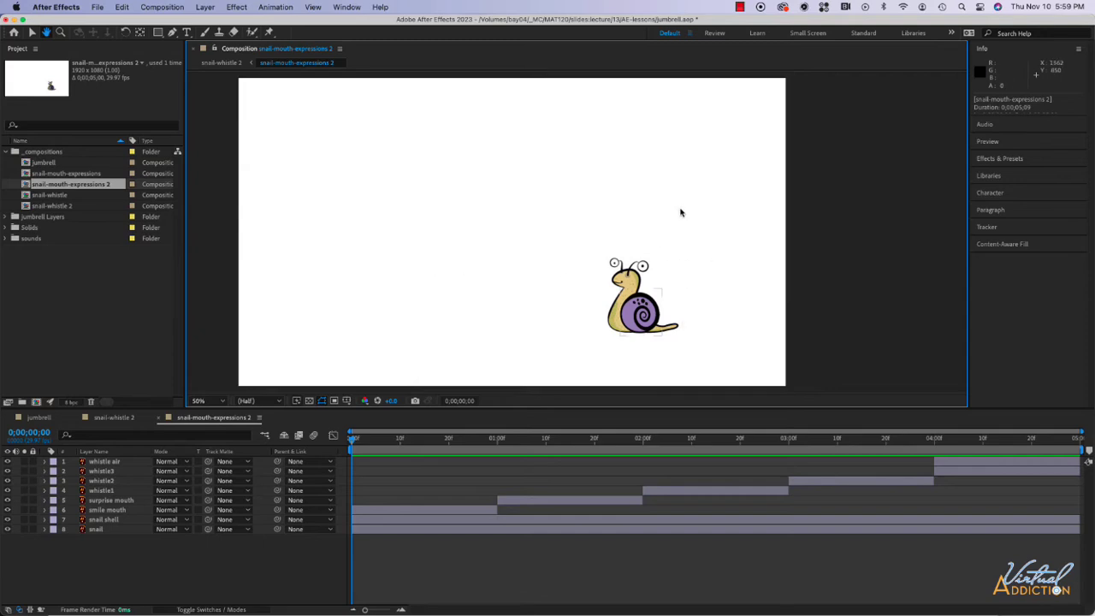
key(v)
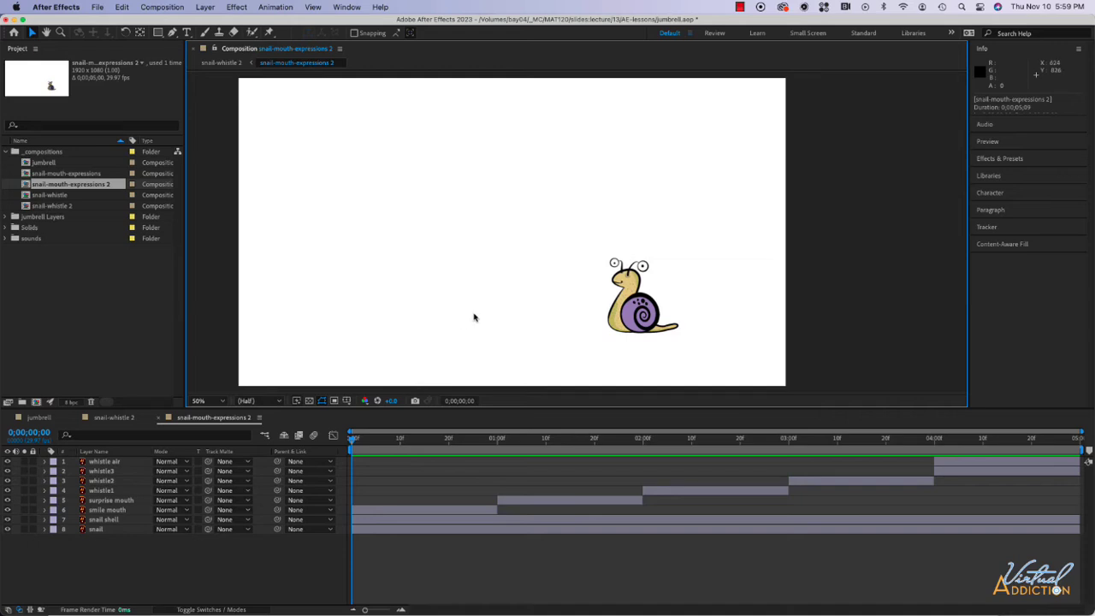
click(335, 402)
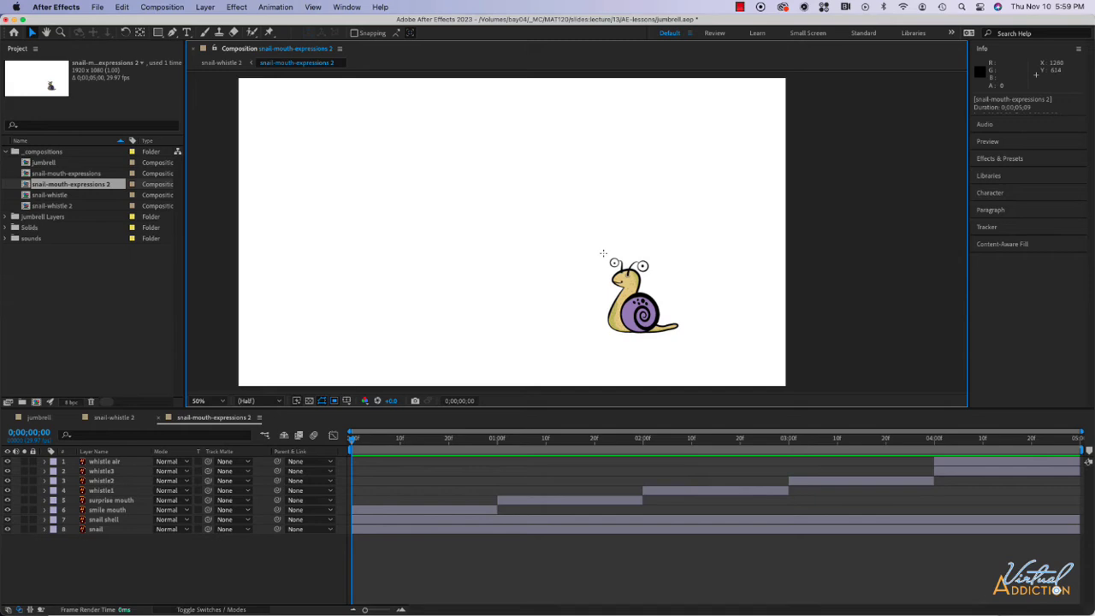
drag(603, 252, 686, 338)
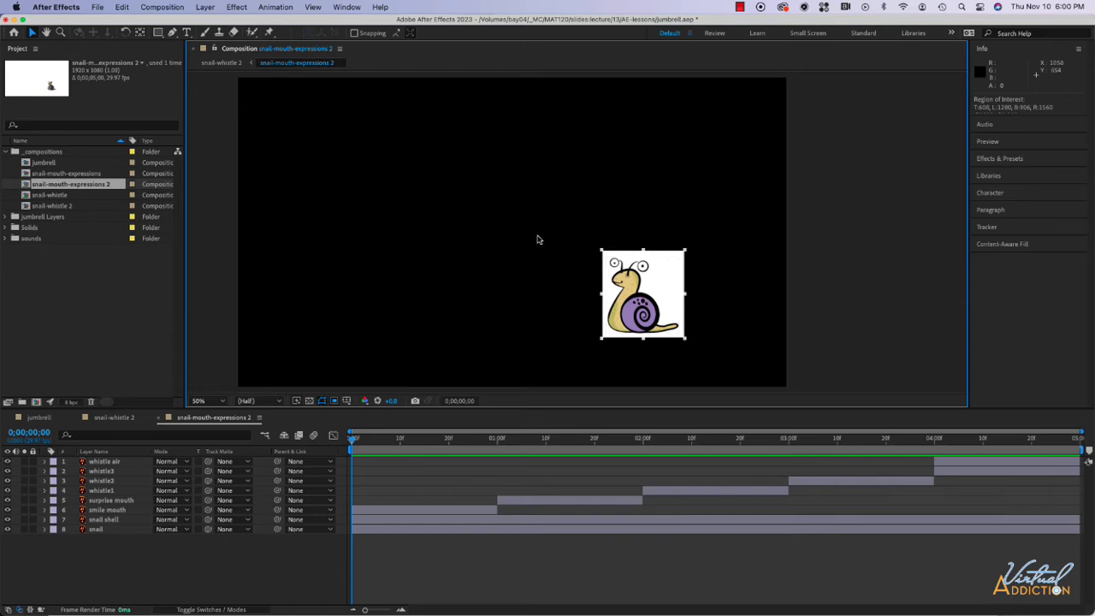
click(157, 8)
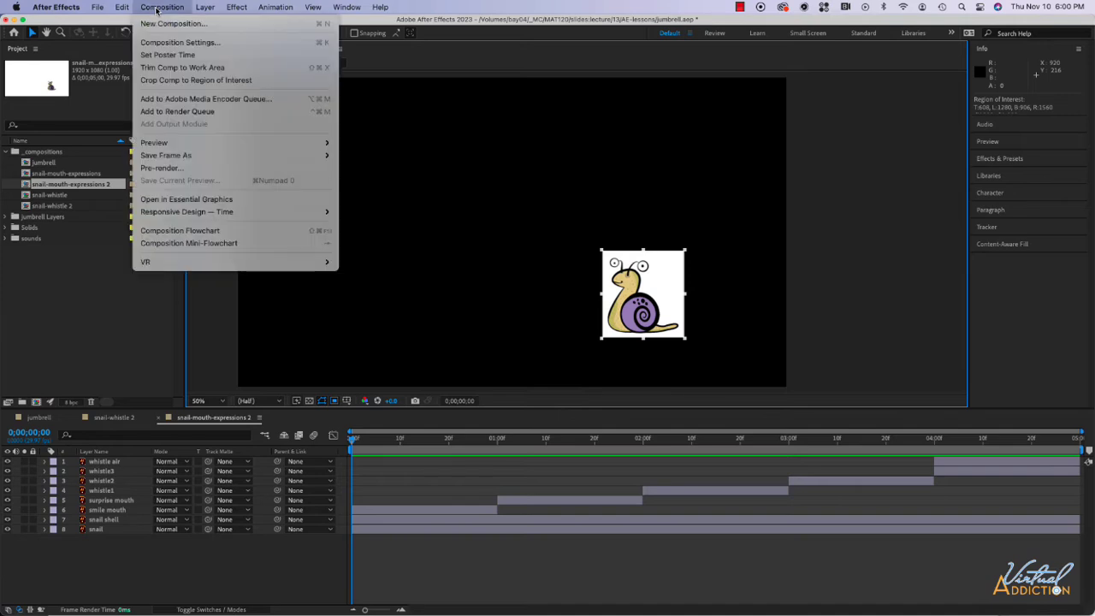
click(166, 80)
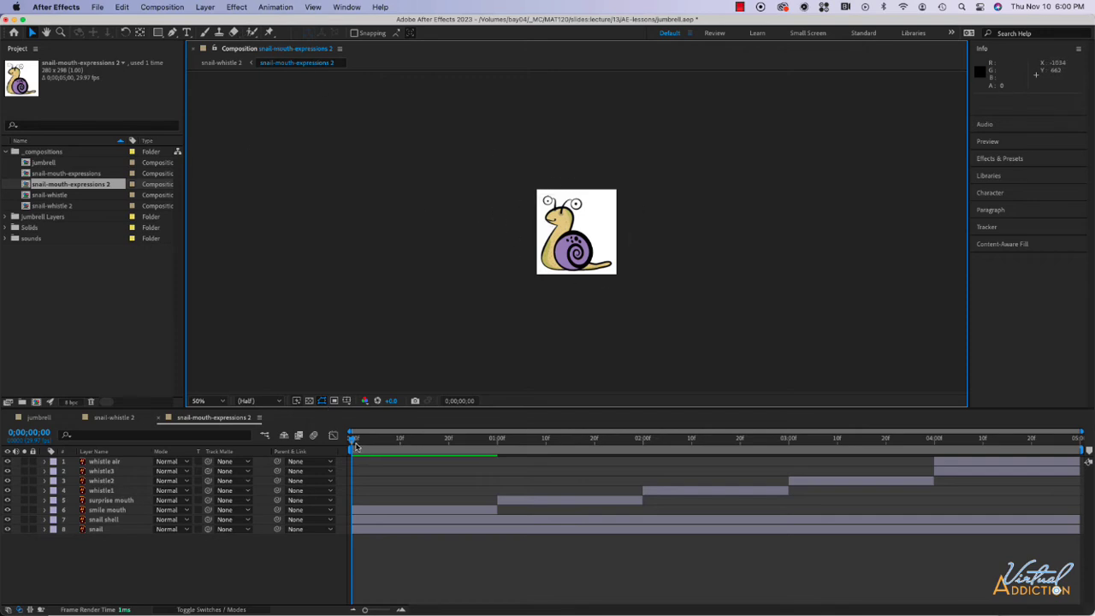
Check the cropped mouth expressions over time and how the cropped composition sits in snail-whistle 2
mouse_move(352, 440)
mouse_down()
mouse_move(706, 443)
mouse_move(376, 443)
mouse_move(370, 462)
mouse_move(351, 441)
mouse_up()
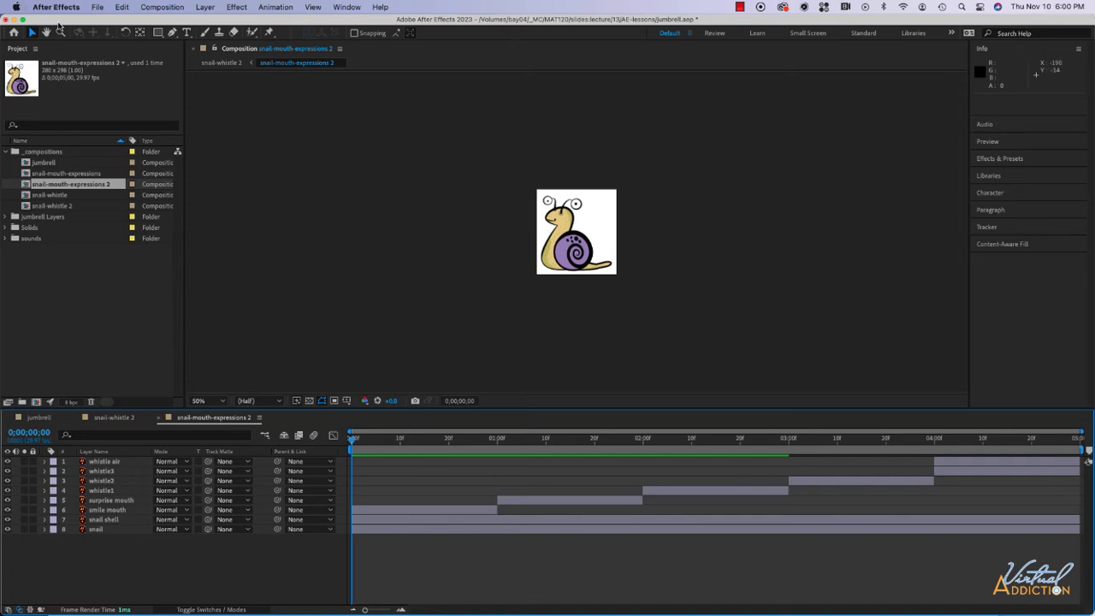
click(114, 417)
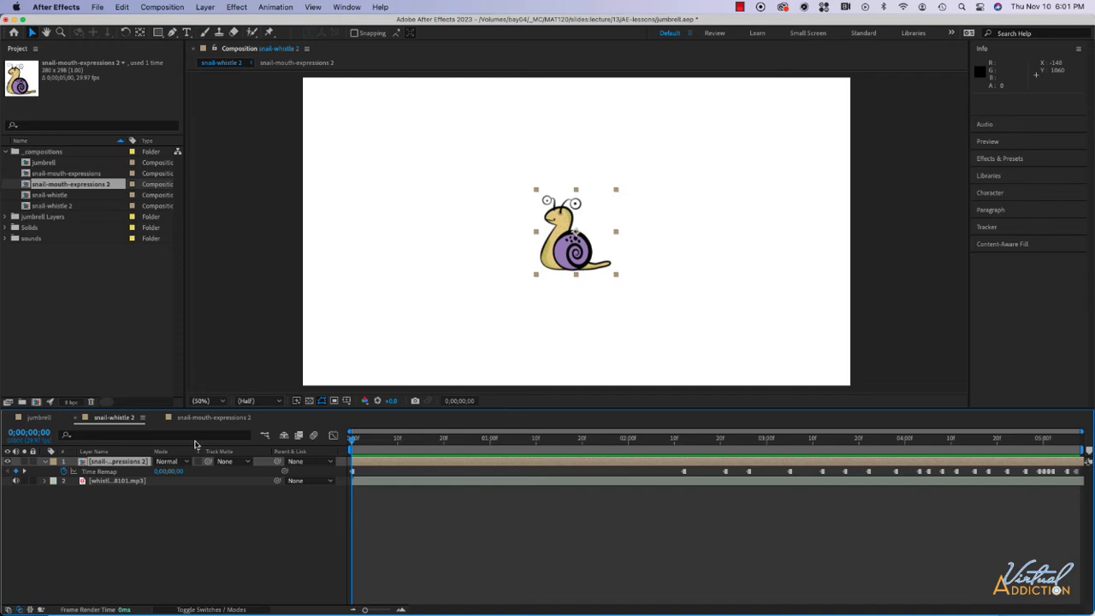
Copy the snail and snail shell layers from snail-mouth-expressions 2 and paste them into snail-whistle 2
click(215, 417)
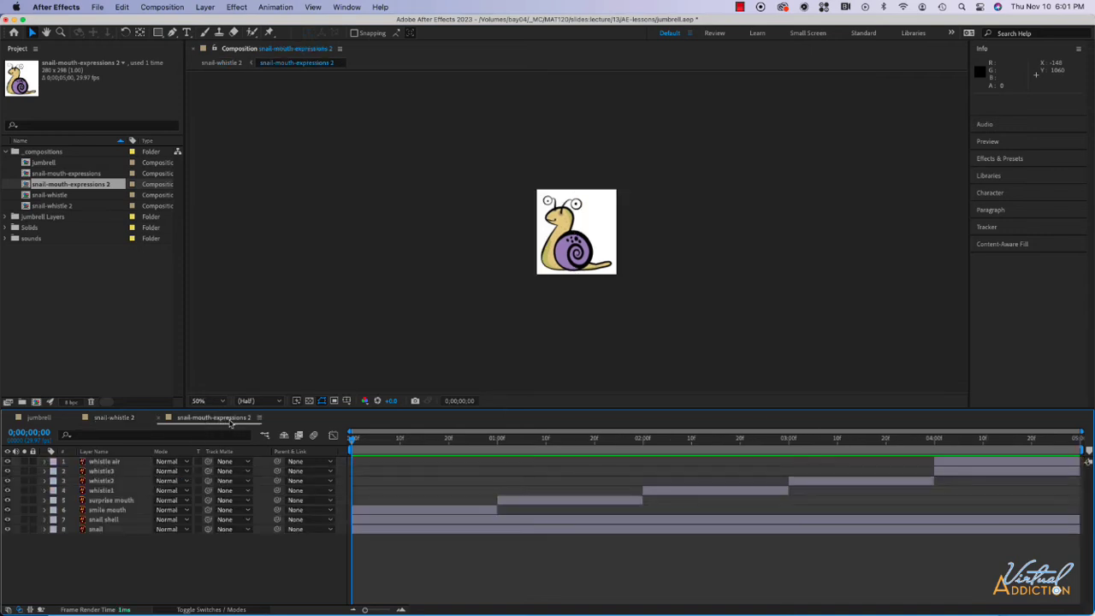
click(96, 530)
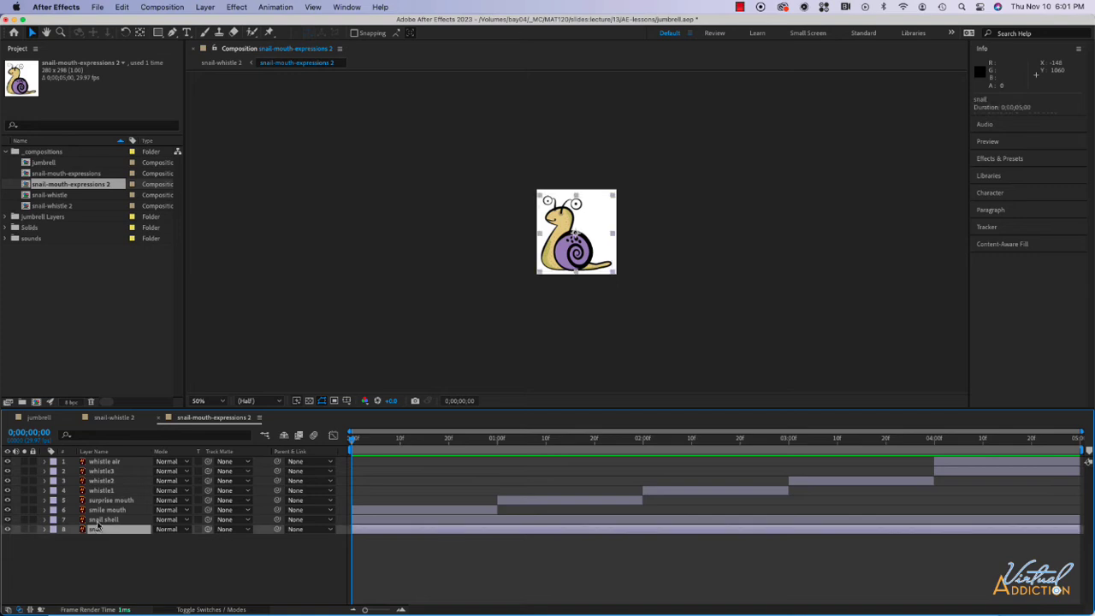
shift+click(97, 521)
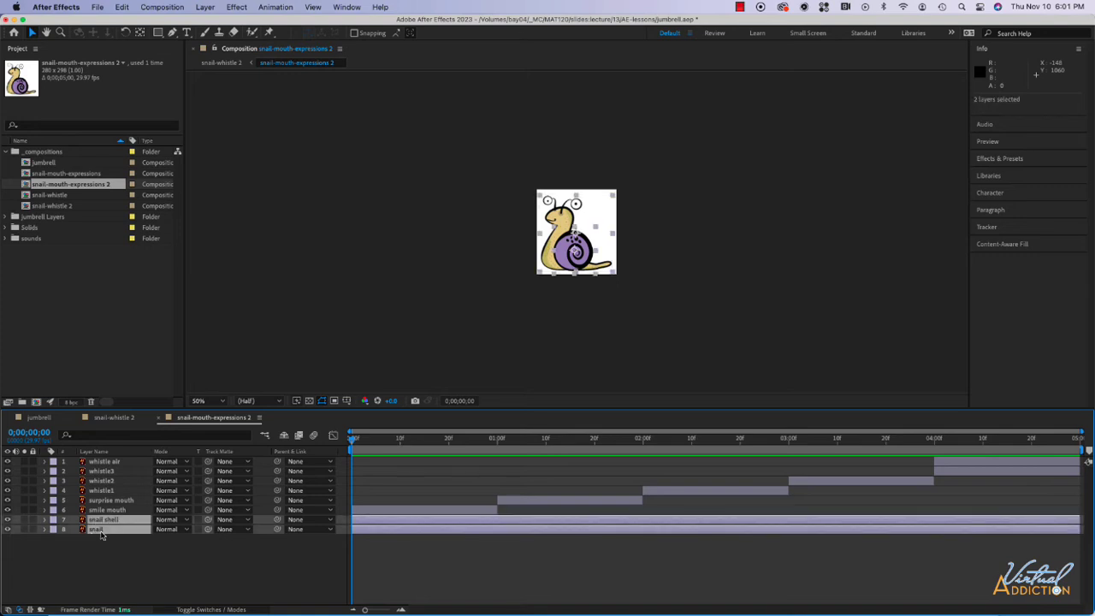
key(super+c)
click(113, 418)
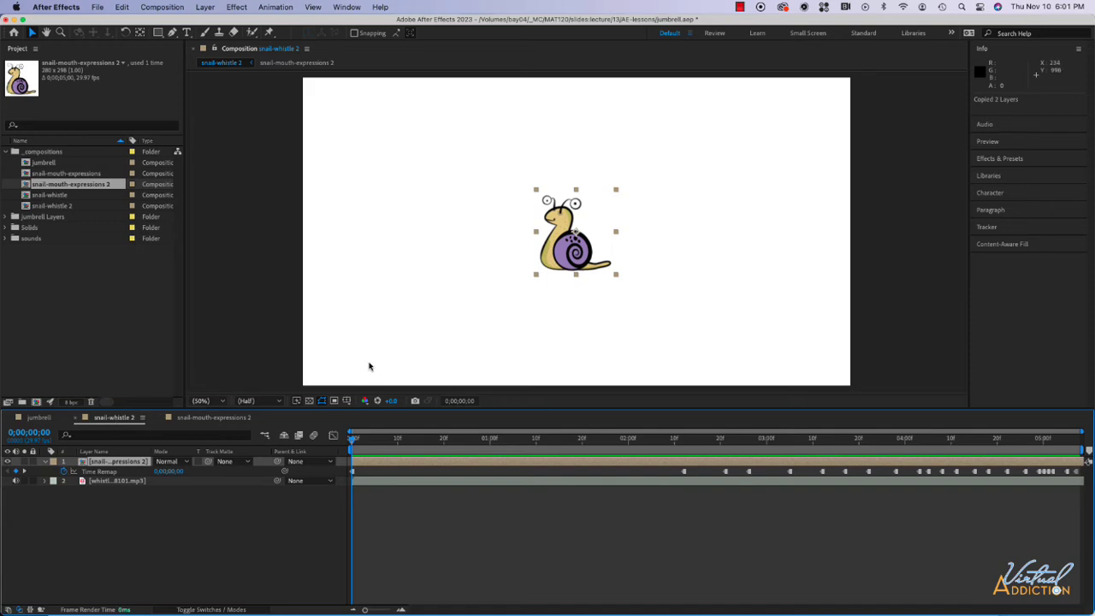
key(super+v)
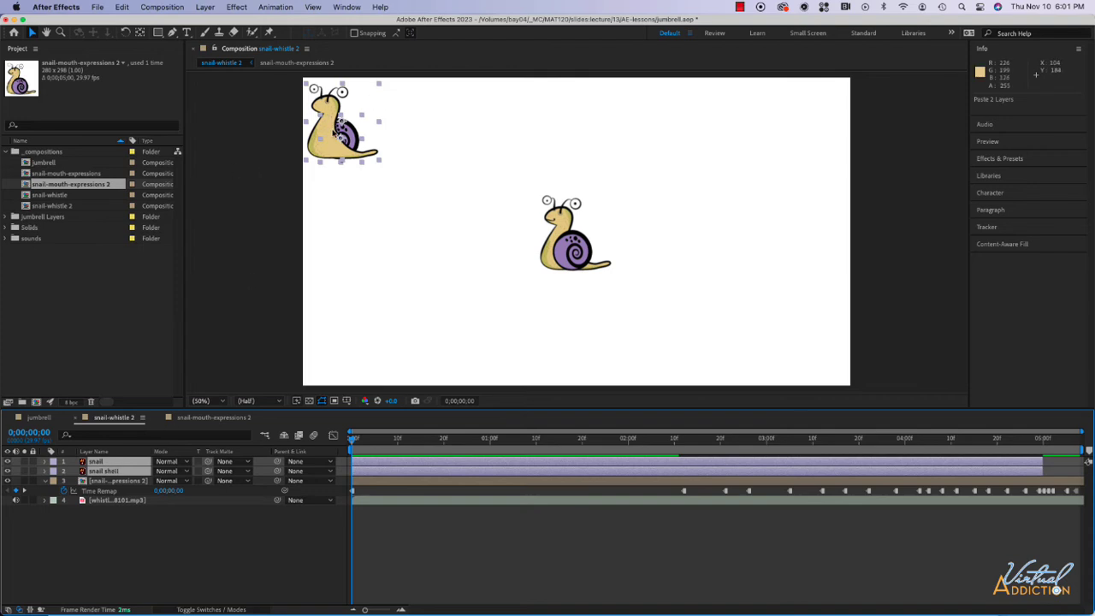
Align the pasted snail and shell over the existing snail at about 952.5, 542.2 and place both layers beneath snail-mouth-expressions 2
drag(326, 151, 563, 262)
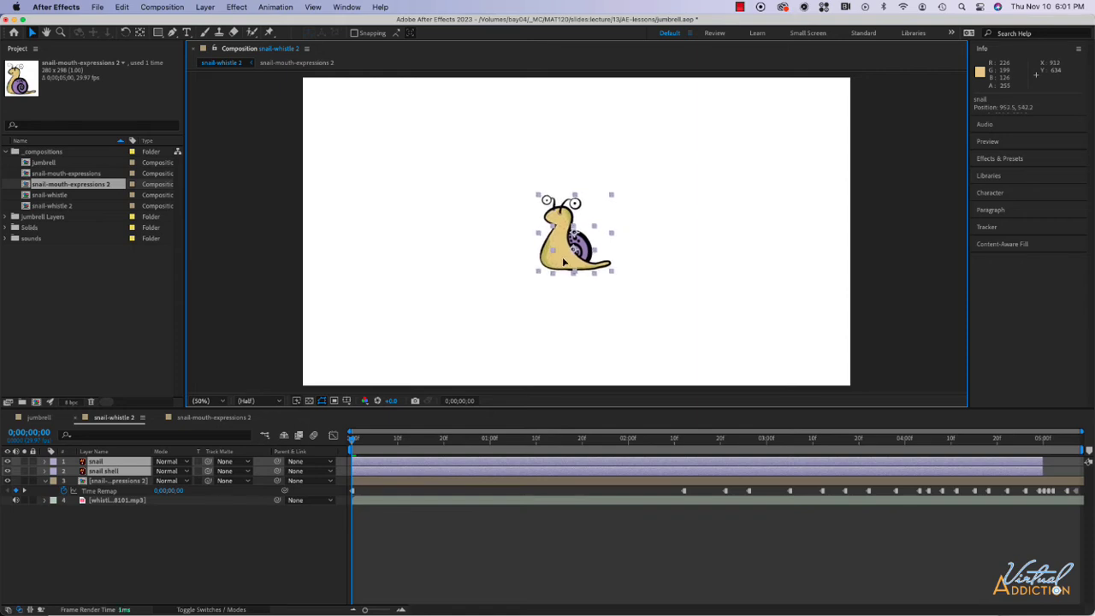
drag(563, 262, 563, 262)
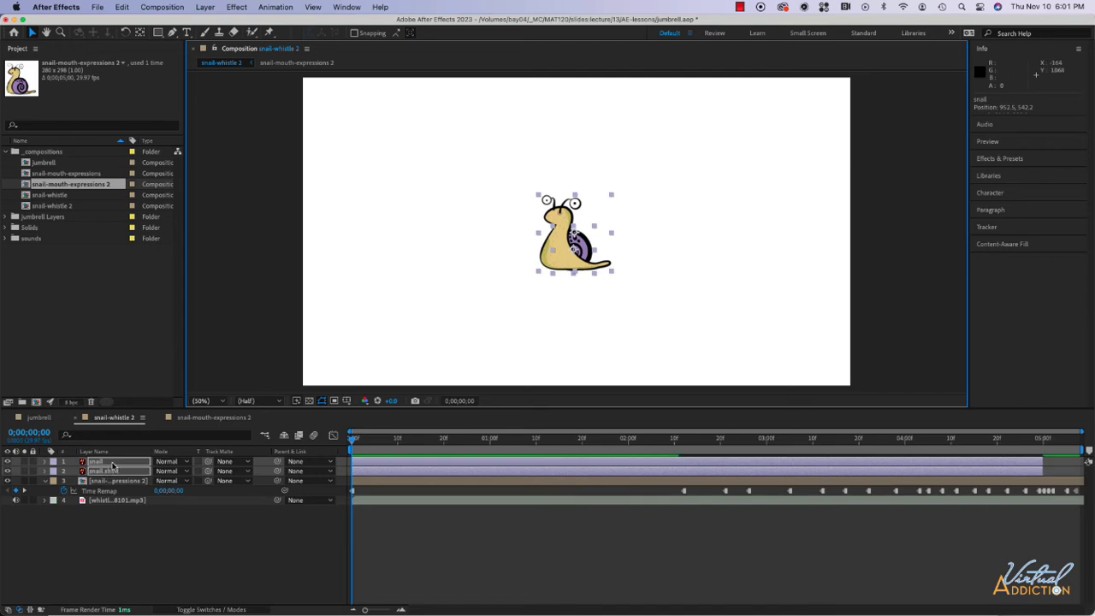
drag(112, 465, 95, 481)
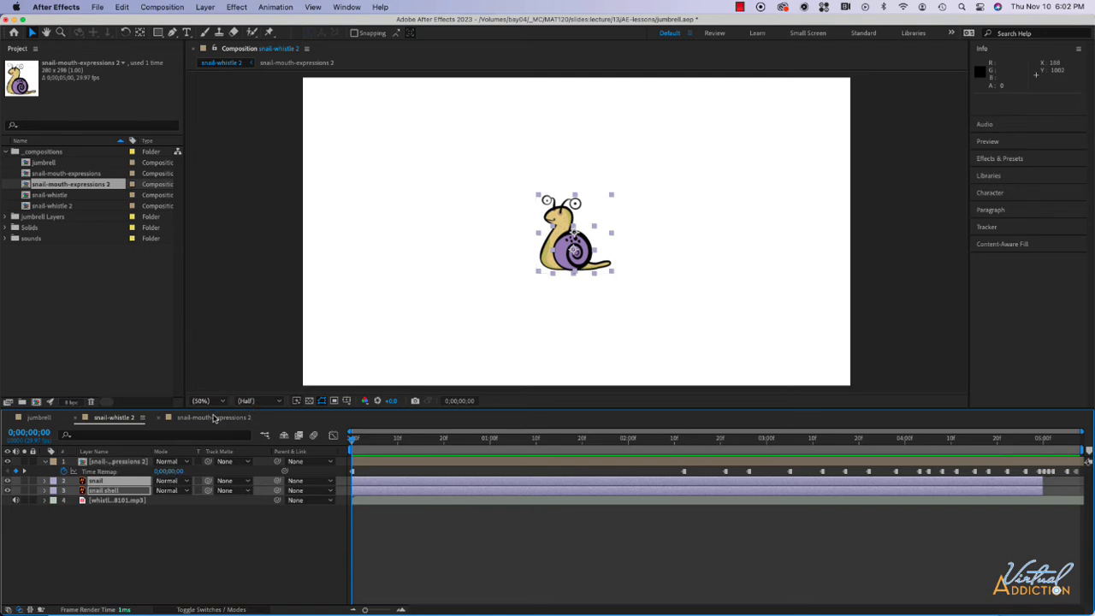
Hide the snail and snail shell layers in snail-mouth-expressions 2 and scrub through the remaining mouth shapes
click(212, 418)
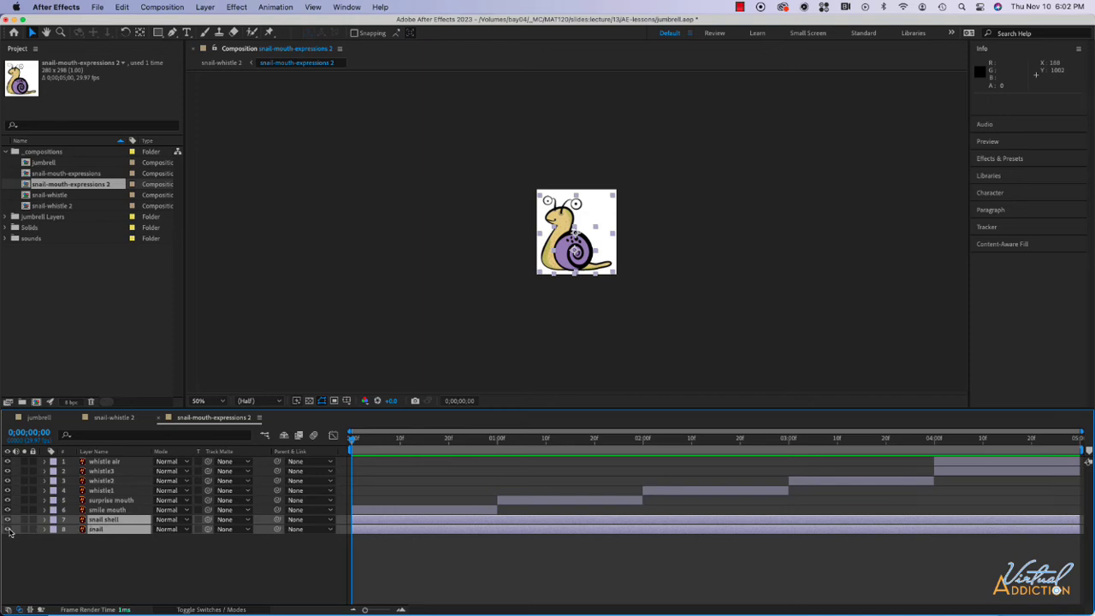
drag(7, 529, 8, 519)
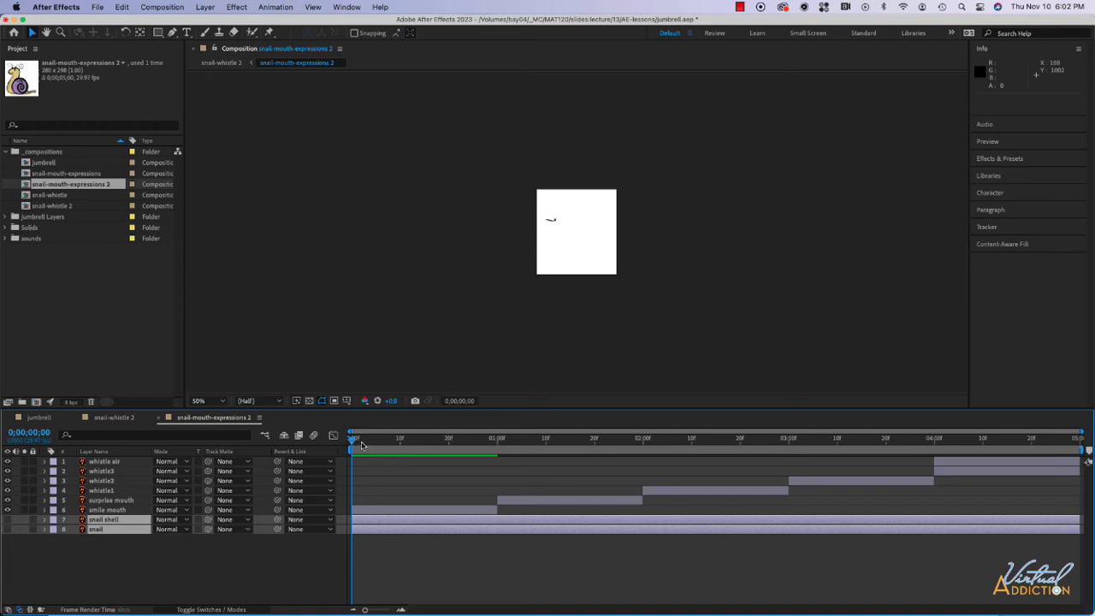
mouse_move(361, 445)
mouse_down()
mouse_move(812, 447)
mouse_move(352, 446)
mouse_up()
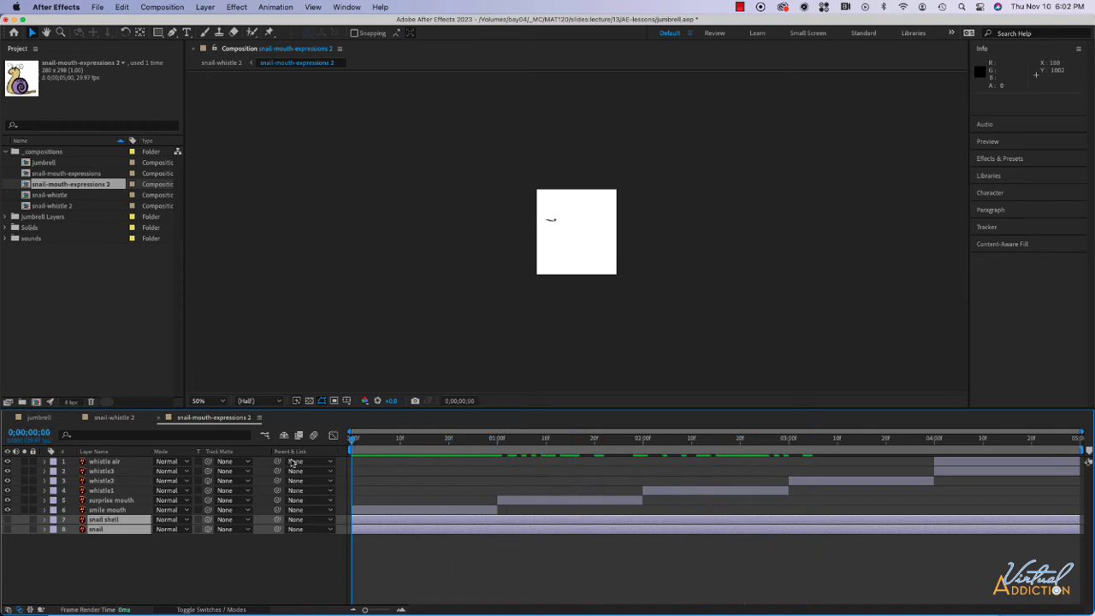
In snail-whistle 2, reorder the snail layer beneath the snail shell layer and check the combined snail over time
click(110, 418)
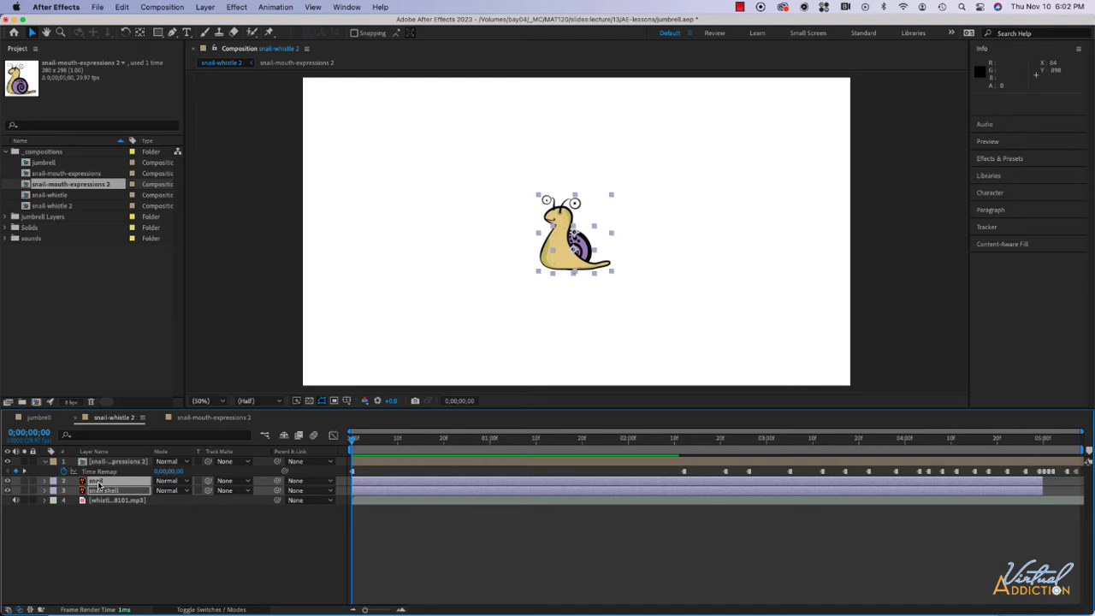
click(120, 516)
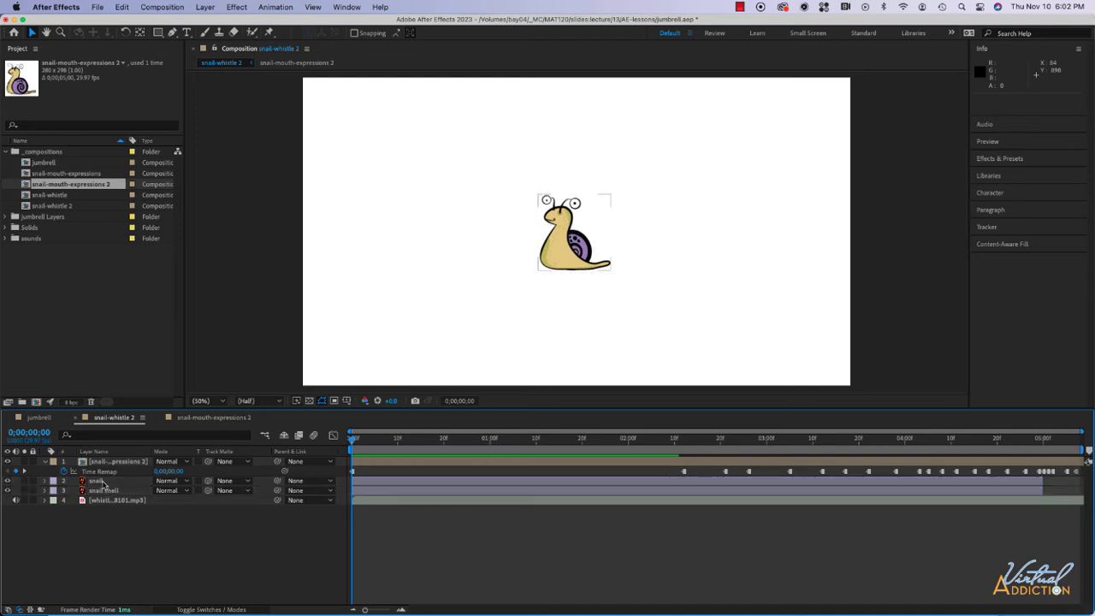
click(102, 482)
drag(103, 490, 101, 500)
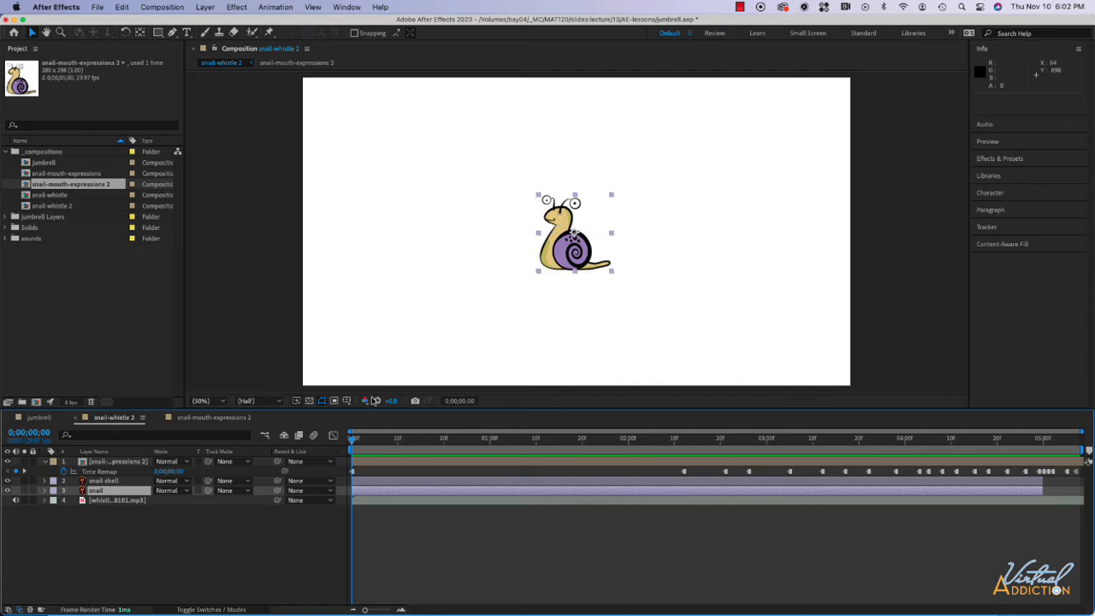
mouse_move(353, 440)
mouse_down()
mouse_move(392, 441)
mouse_move(353, 441)
mouse_up()
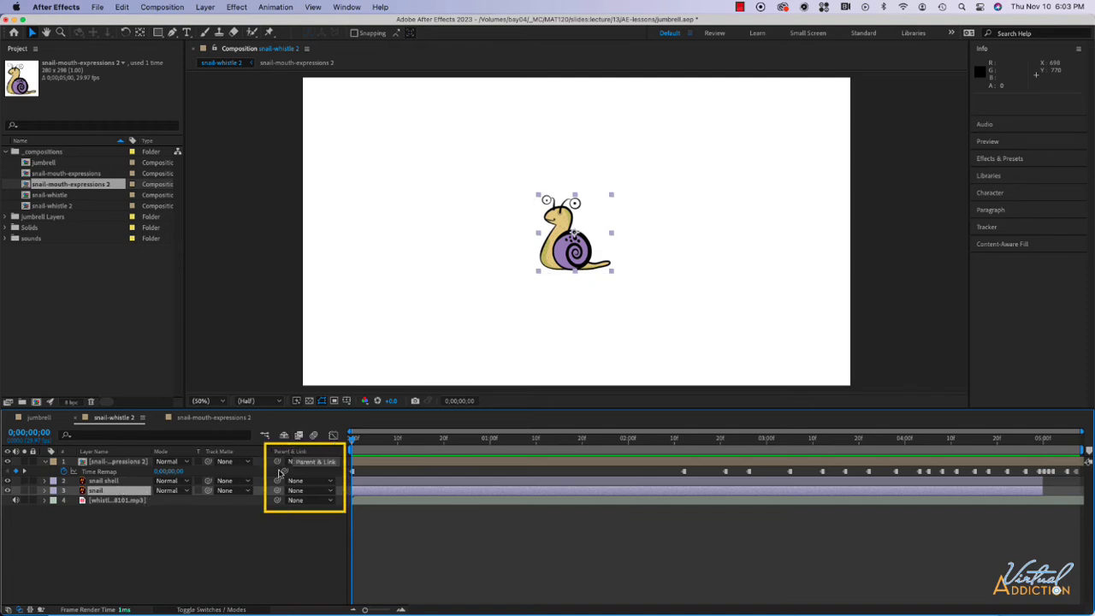
Test moving the snail body independently of its shell and mouth, and undo the move
click(218, 610)
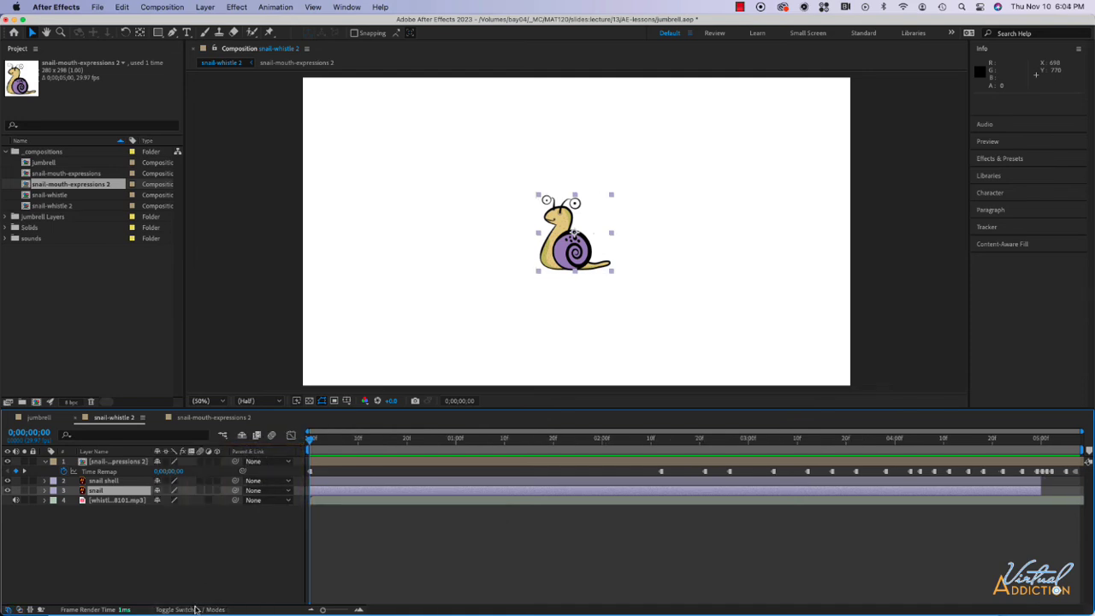
click(195, 609)
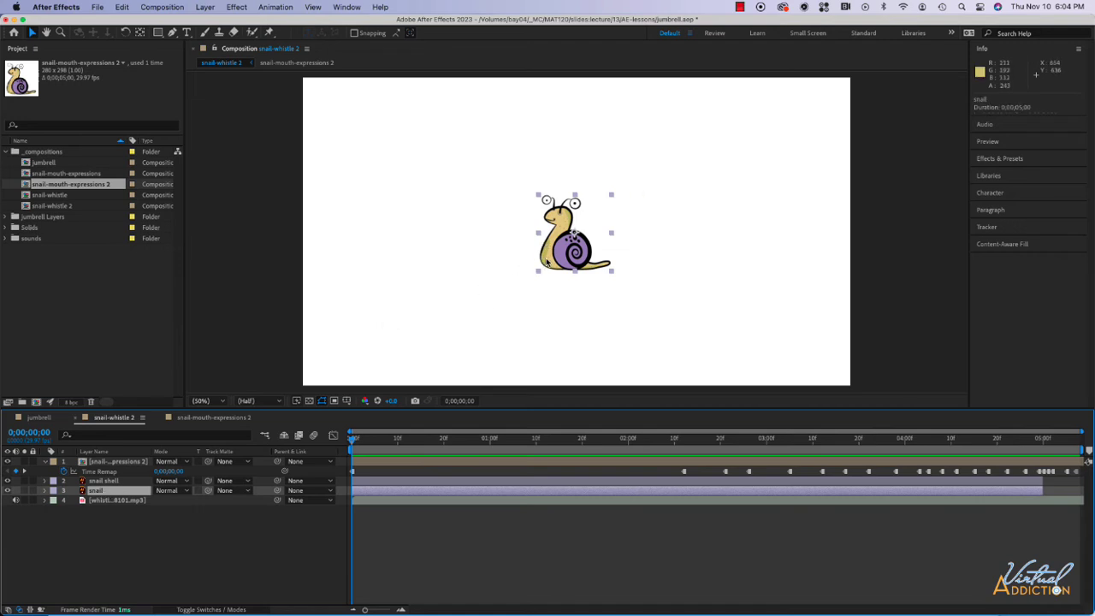
drag(544, 264, 409, 267)
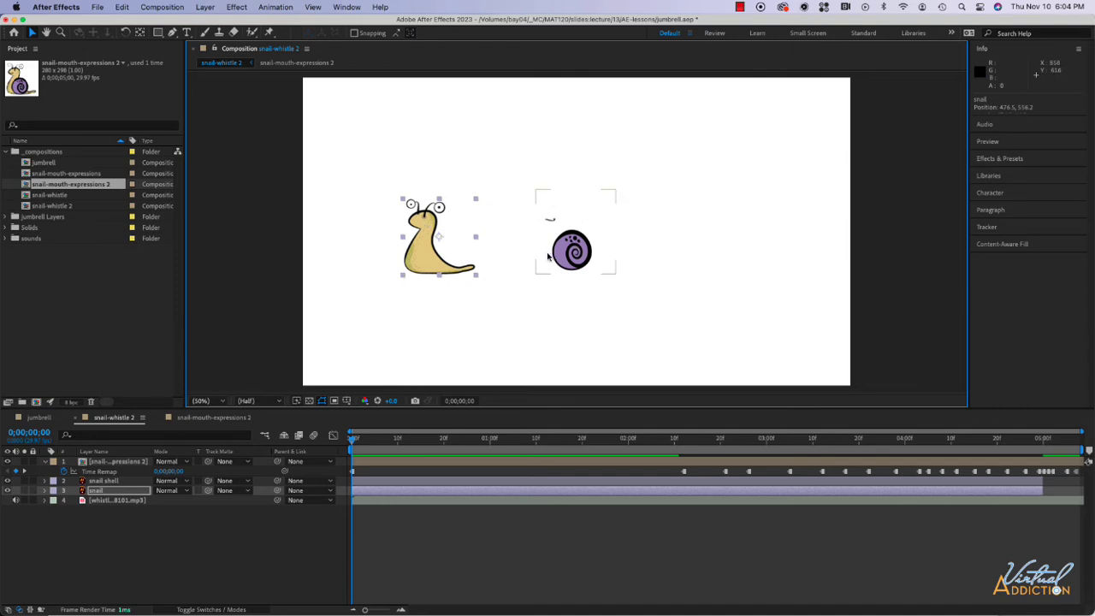
key(super+z)
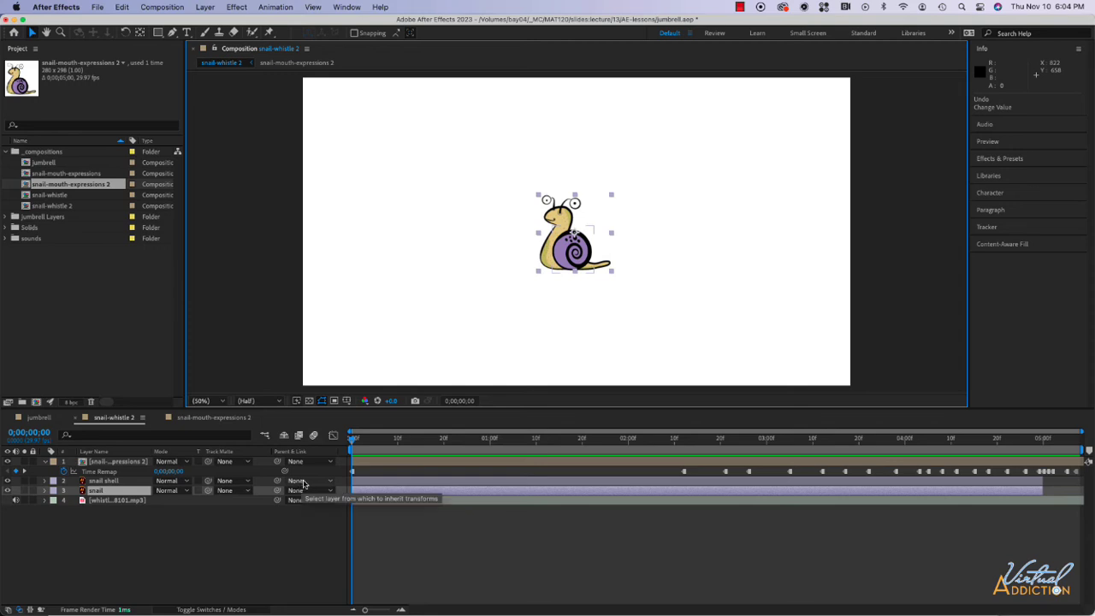
Parent the snail shell layer to the snail layer, test the link by moving the snail body, and undo that move
click(330, 485)
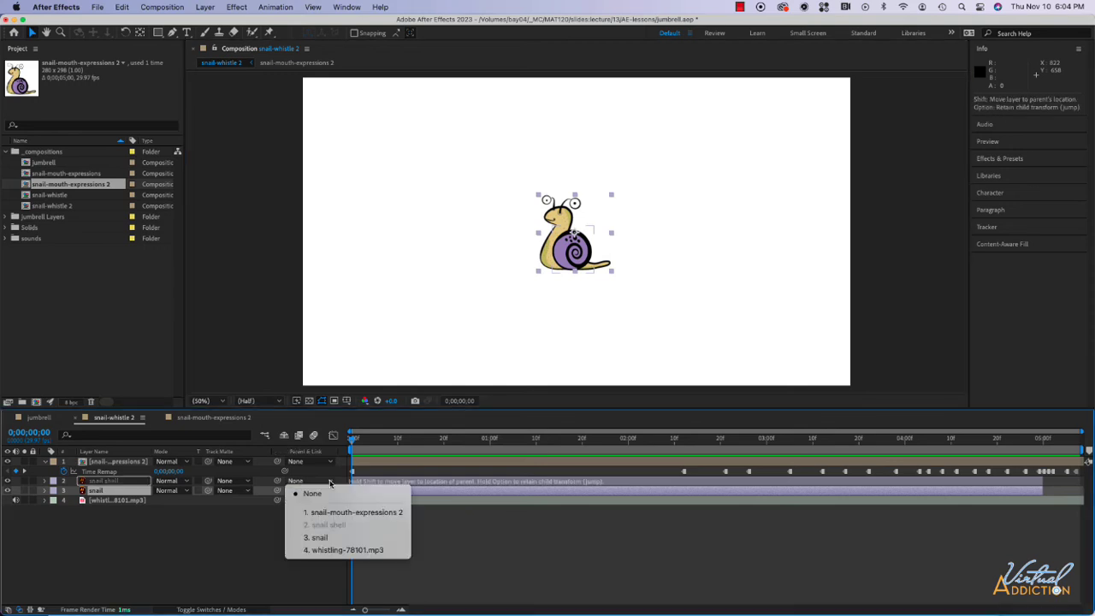
click(319, 538)
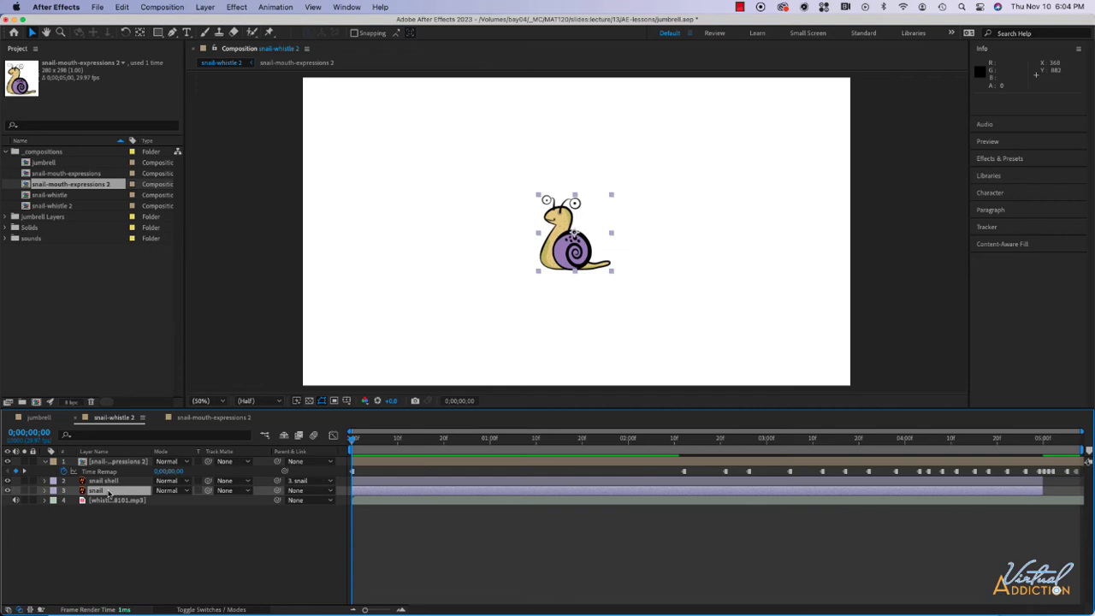
drag(546, 261, 409, 263)
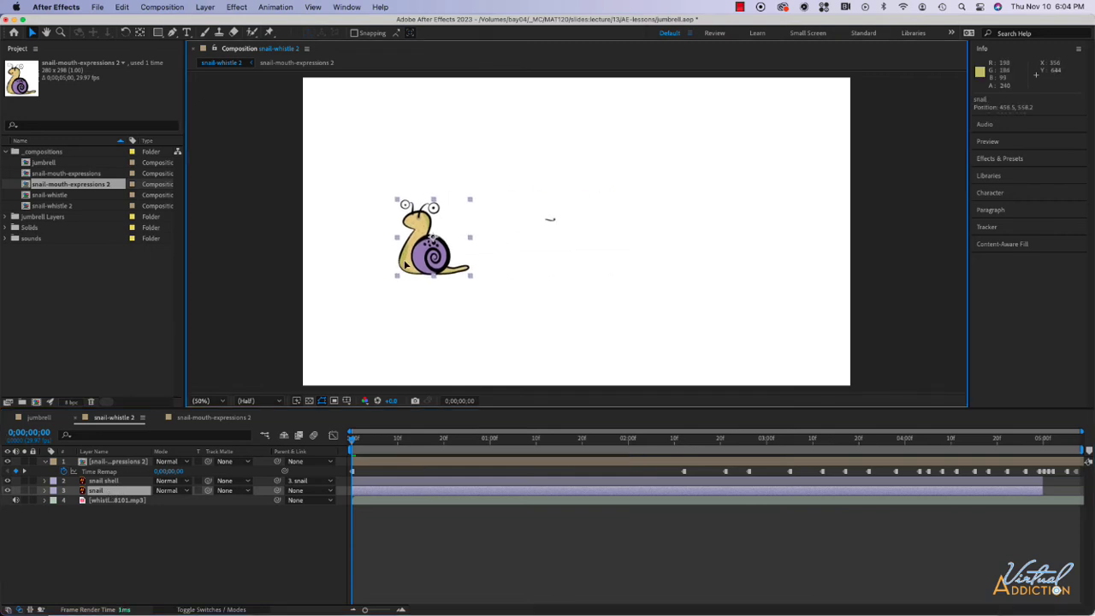
key(super+z)
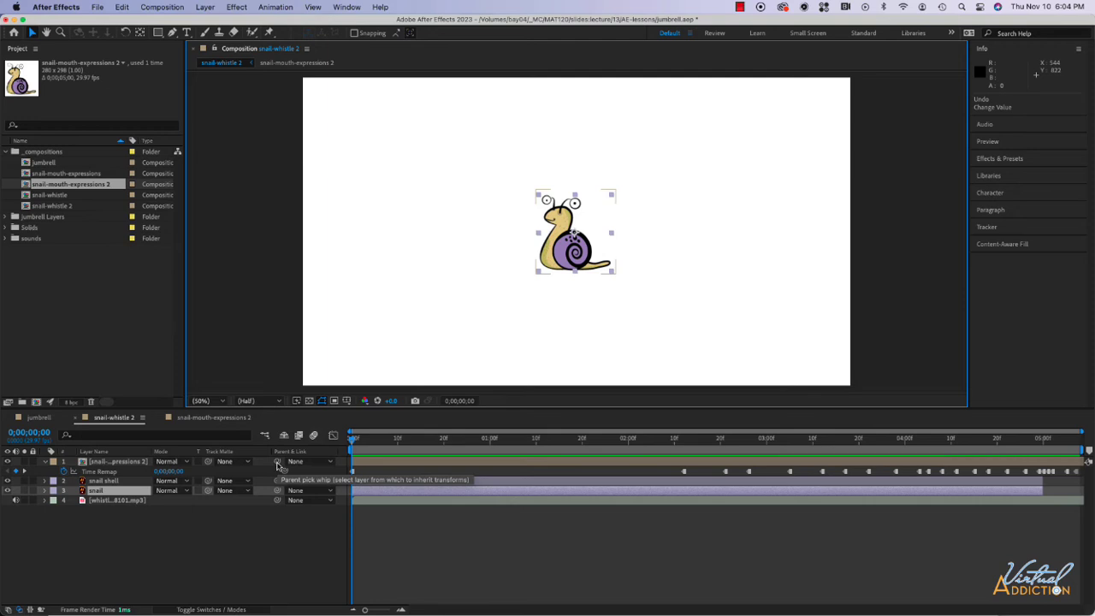
Parent the snail-mouth-expressions 2 layer to the snail layer, test the link by moving the snail body, and undo that move
drag(278, 464, 109, 493)
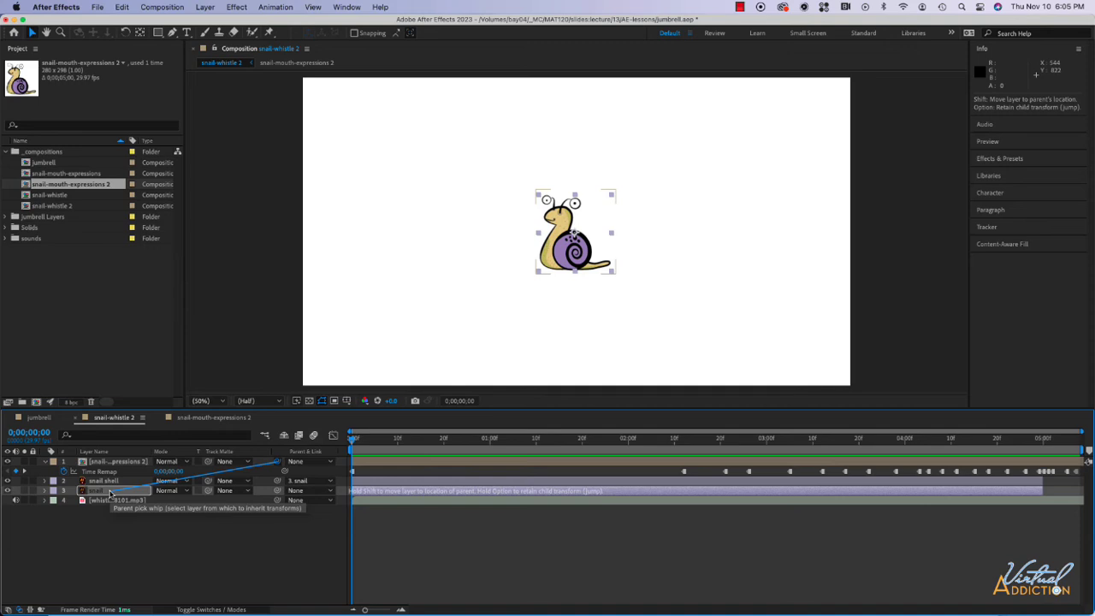
drag(110, 493, 109, 493)
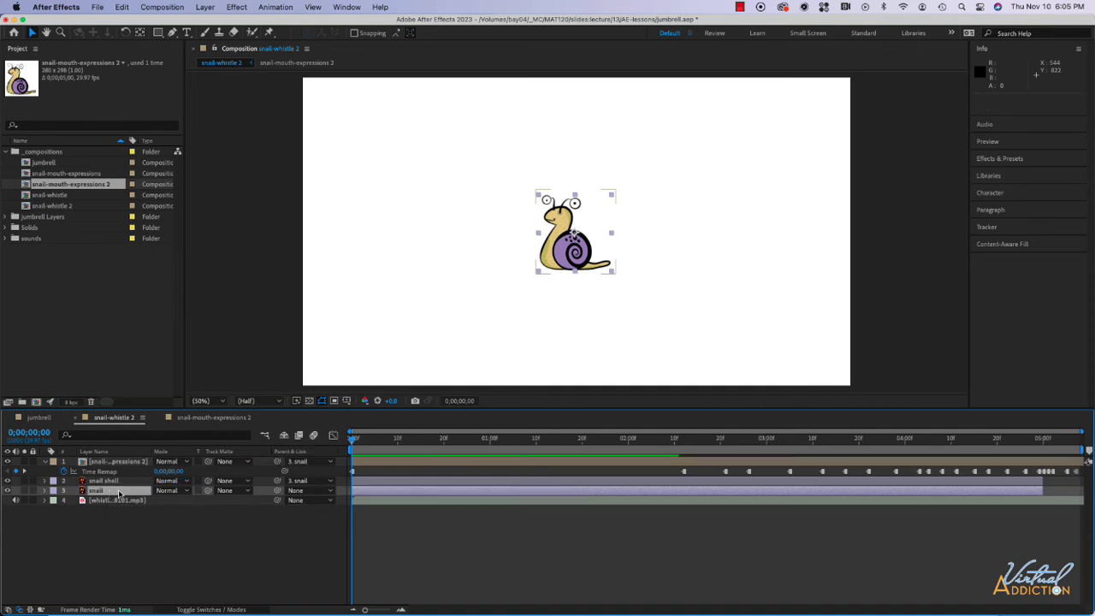
drag(546, 267, 572, 276)
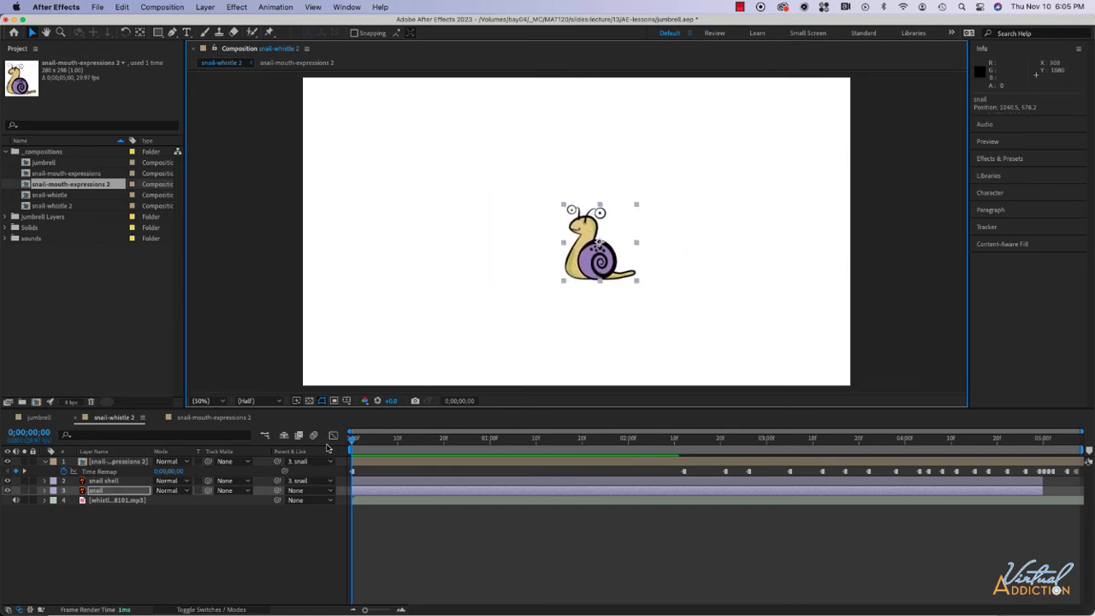
key(super+z)
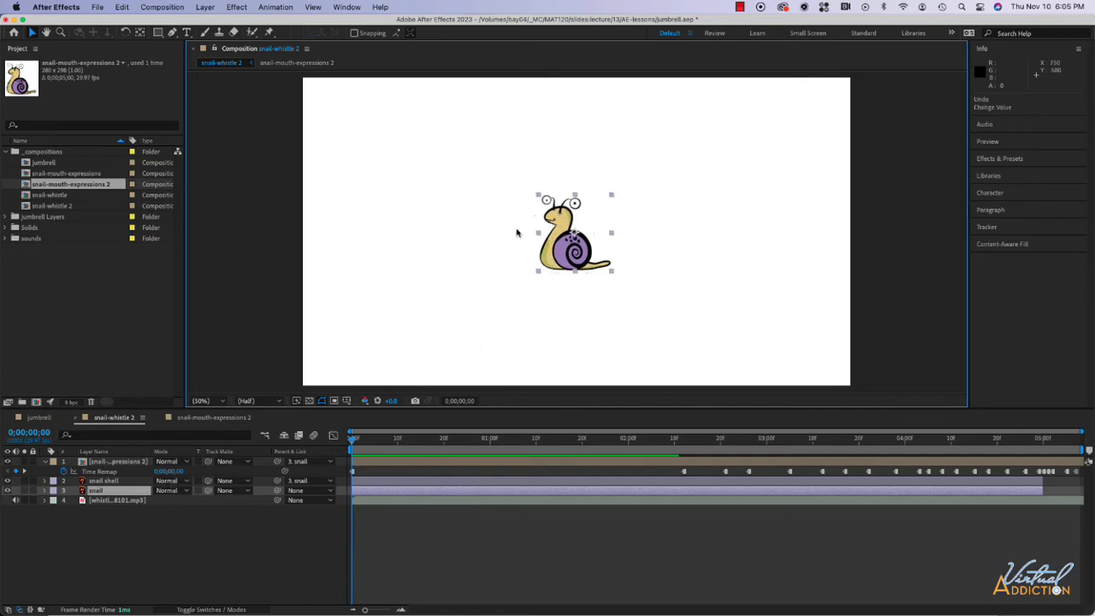
Move the whole snail into the frame's lower-right corner and test scaling the snail layer about its central anchor point
drag(547, 262, 790, 367)
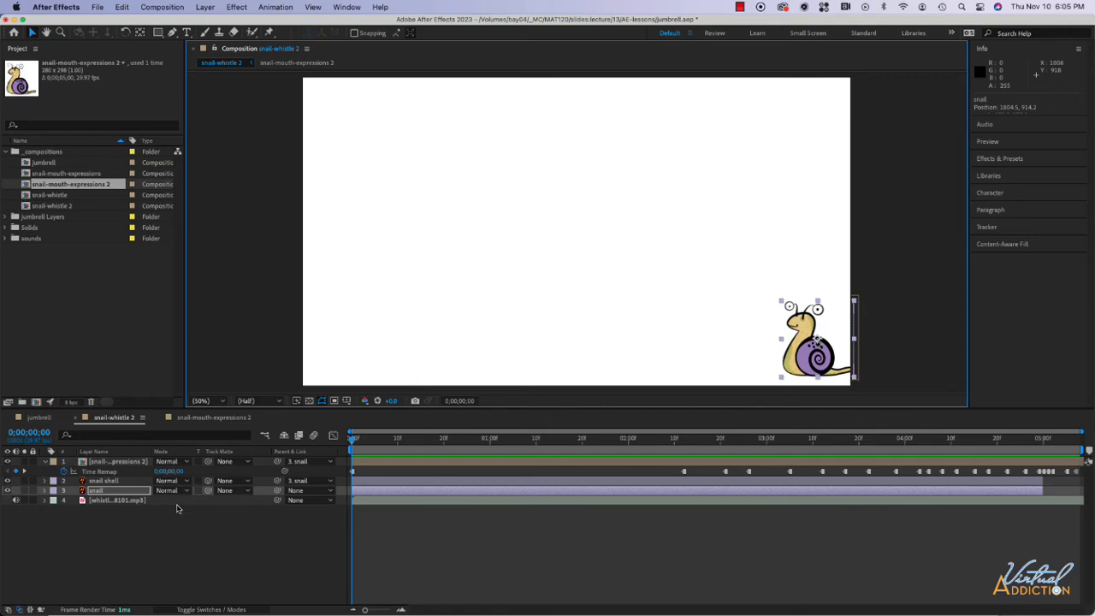
click(106, 494)
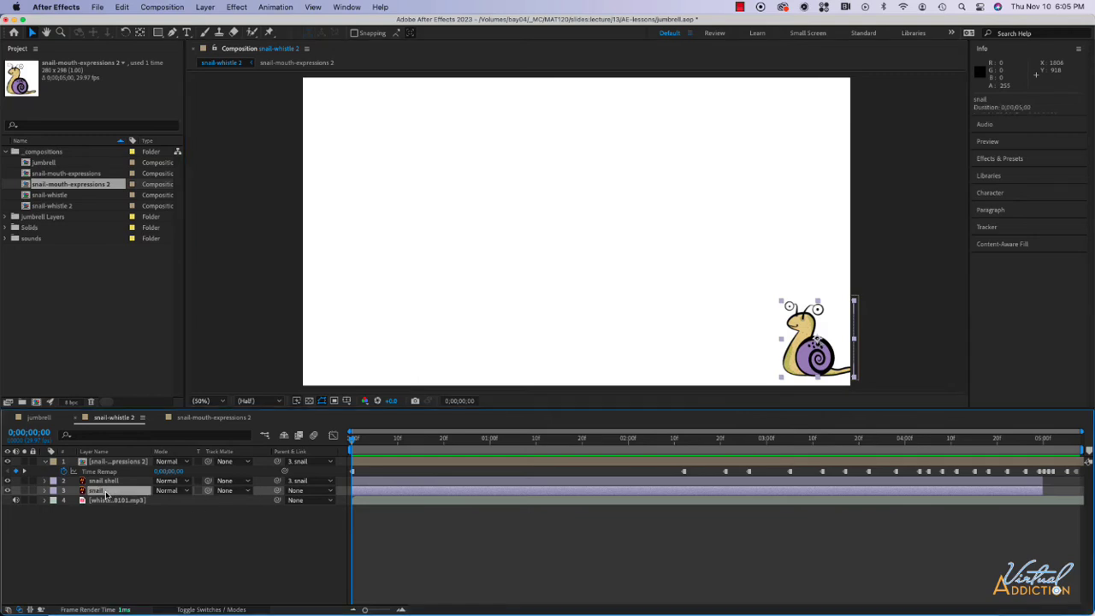
key(s)
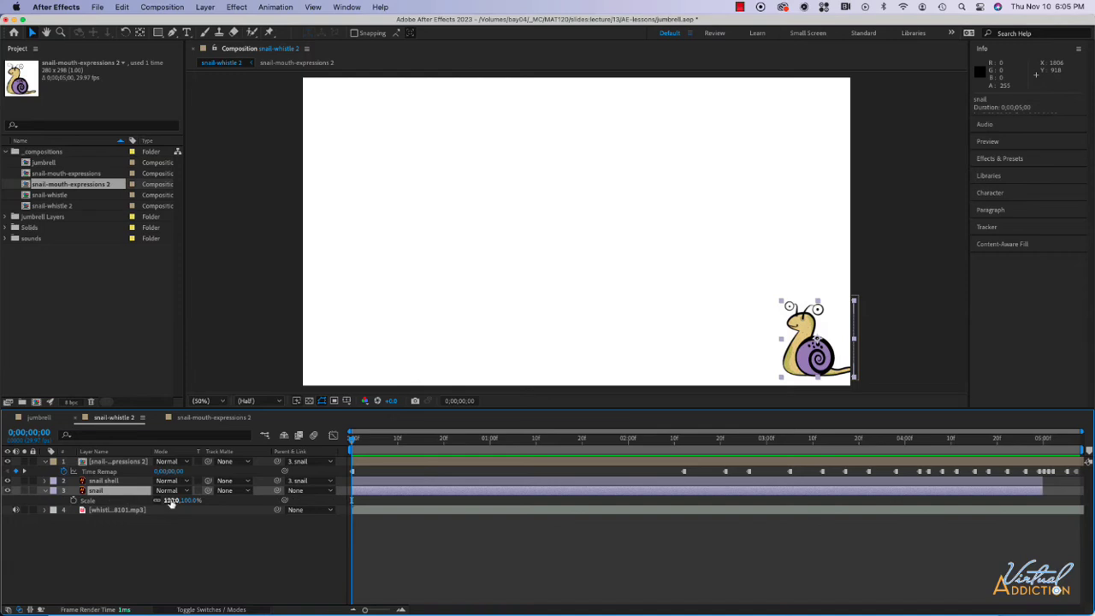
drag(170, 501, 169, 501)
Move the snail layer's anchor point down to the snail's base, test scaling from there, and undo the scaling
click(141, 35)
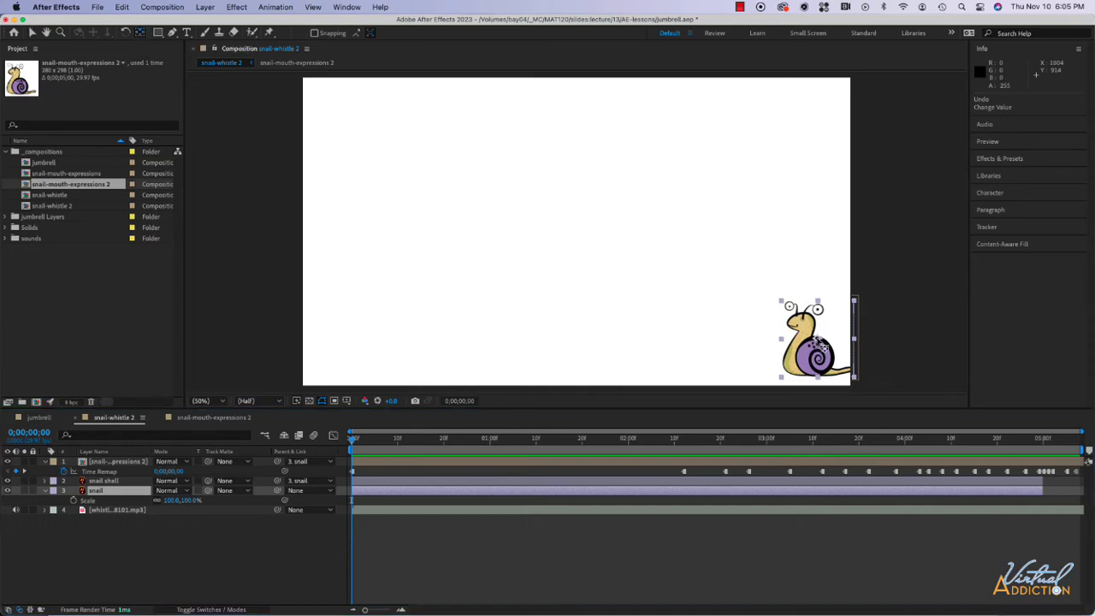
drag(819, 345, 823, 385)
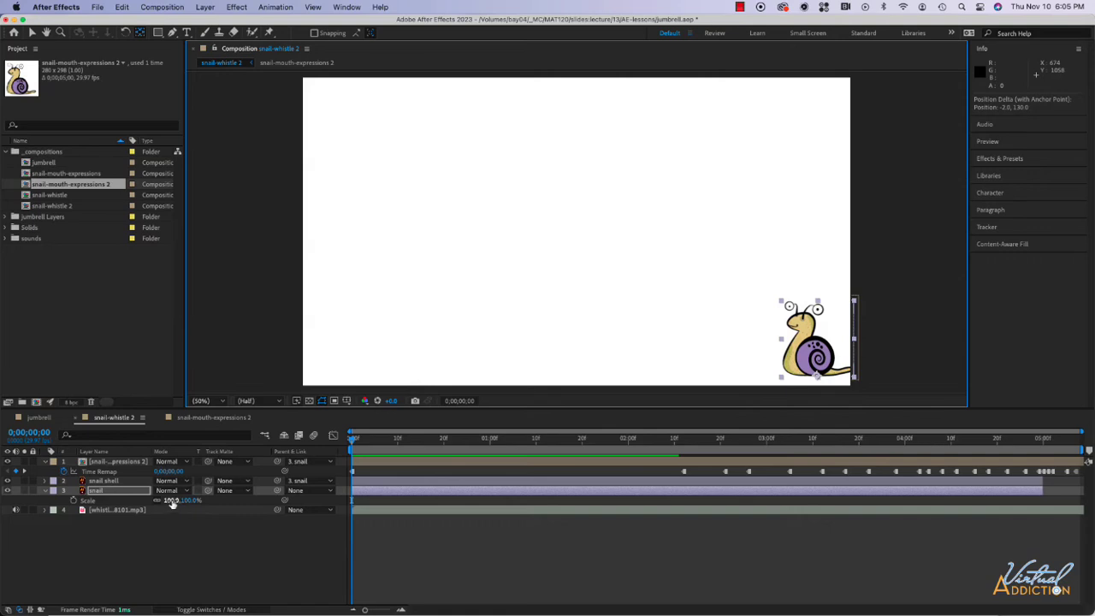
drag(171, 503, 188, 503)
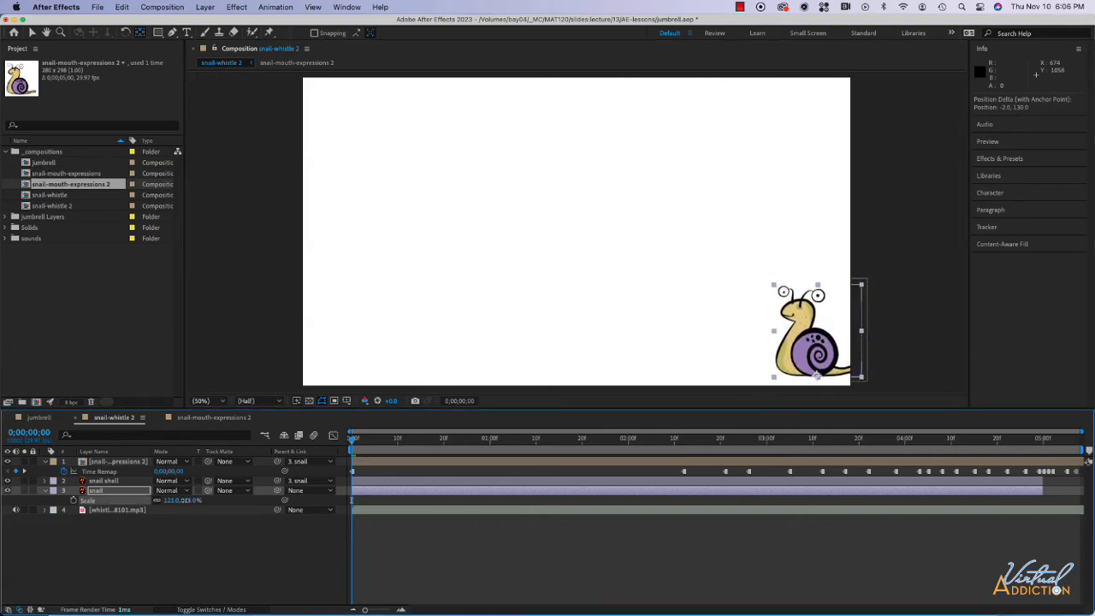
key(super+z)
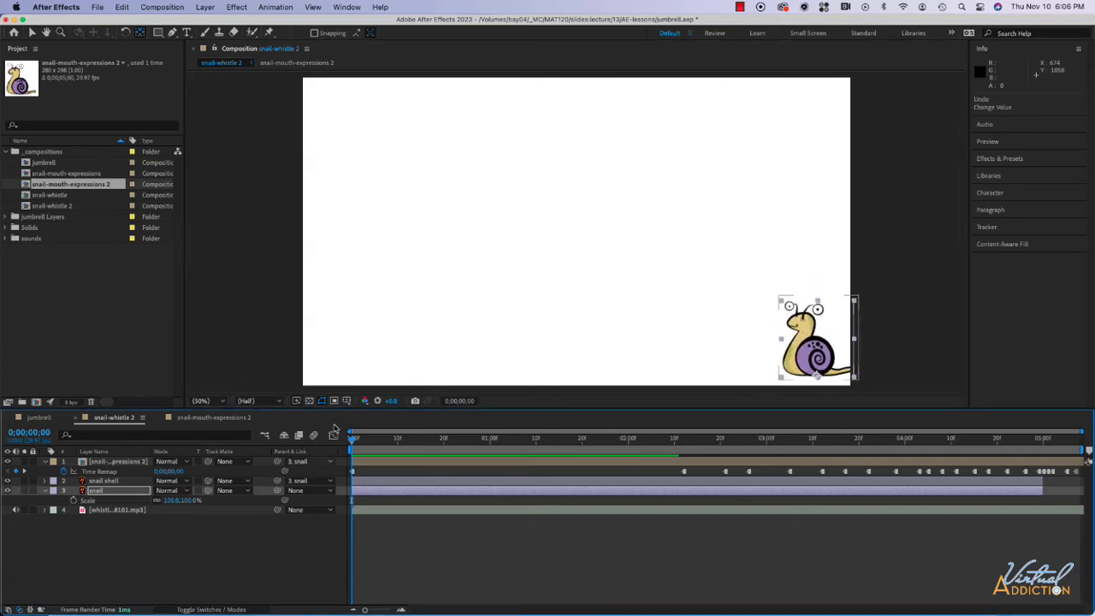
Shift the snail past the frame's right edge to about 1998.5, 1044.2 and set a Position keyframe on the first frame
click(32, 33)
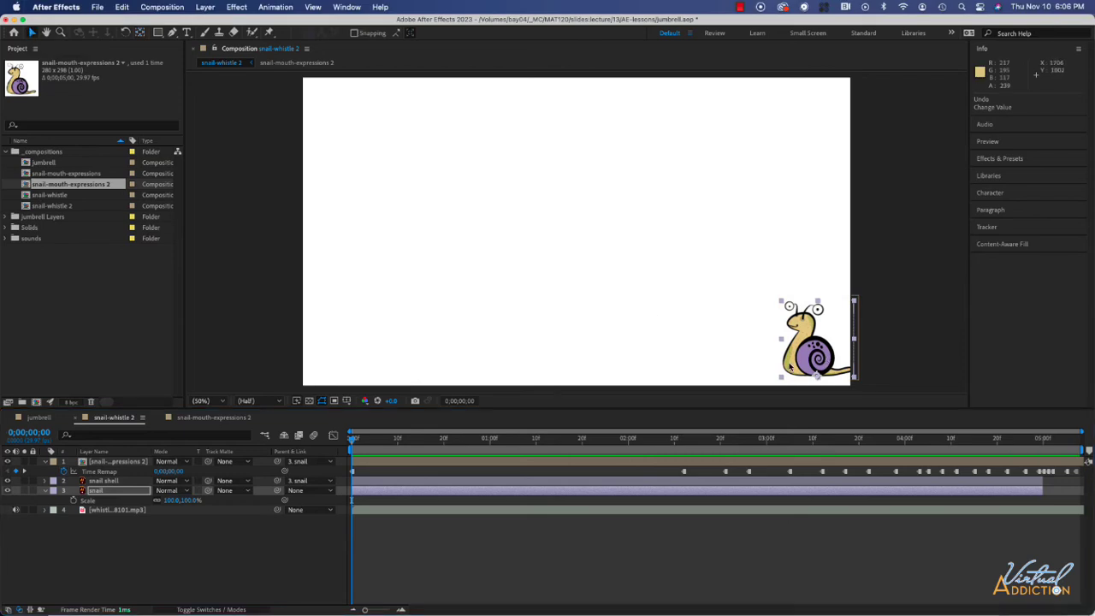
drag(790, 366, 845, 368)
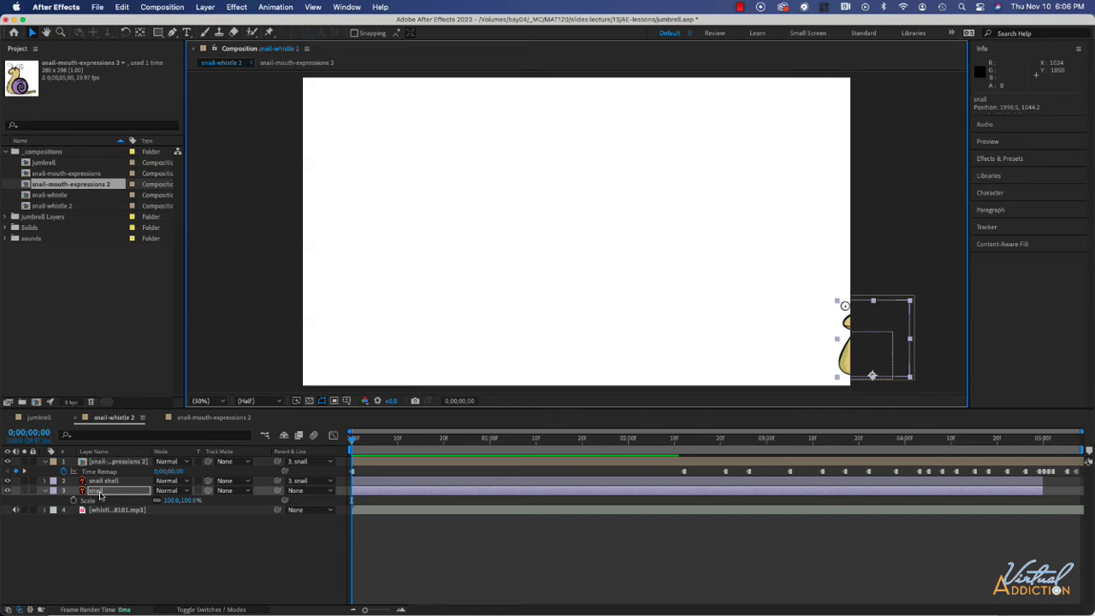
key(shift+p)
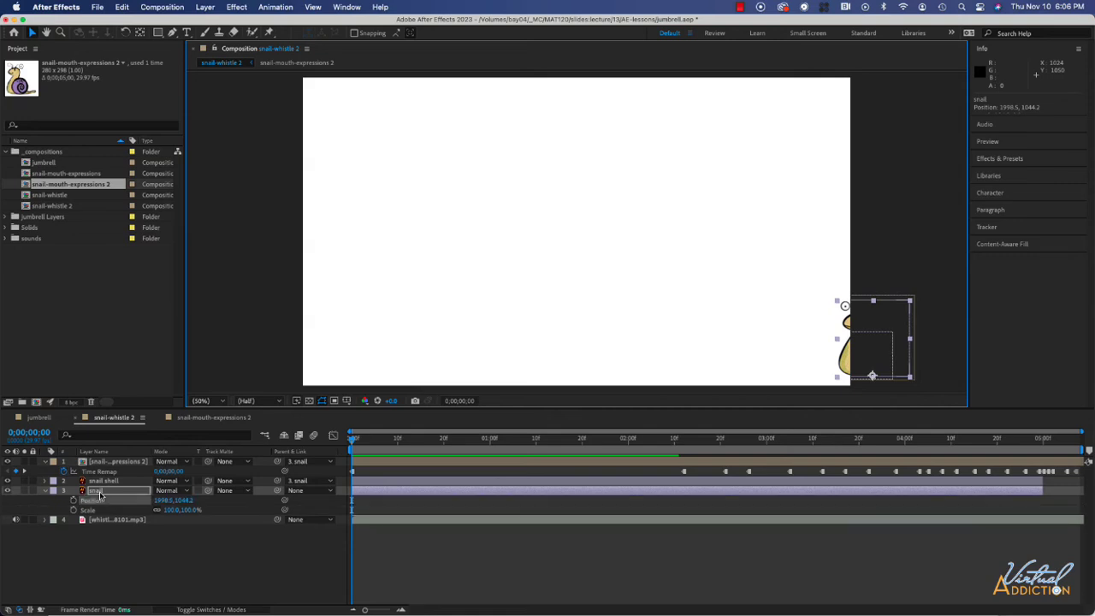
click(73, 503)
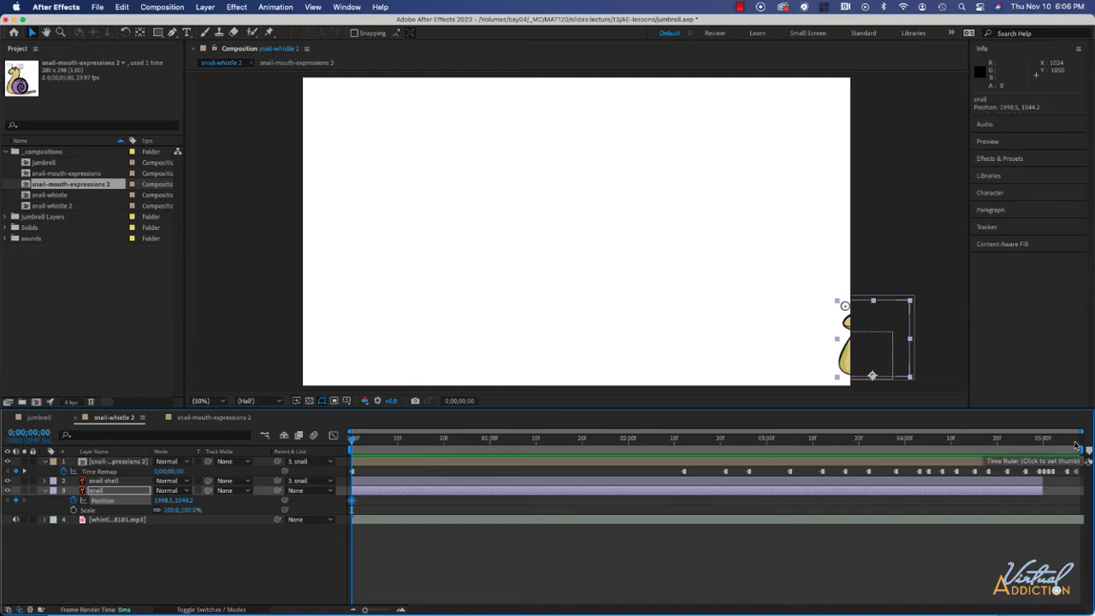
Extend the snail shell and snail layers to the composition's end, and move the snail to about 1018.5, 1044.2 at 0;00;05;07
key(End)
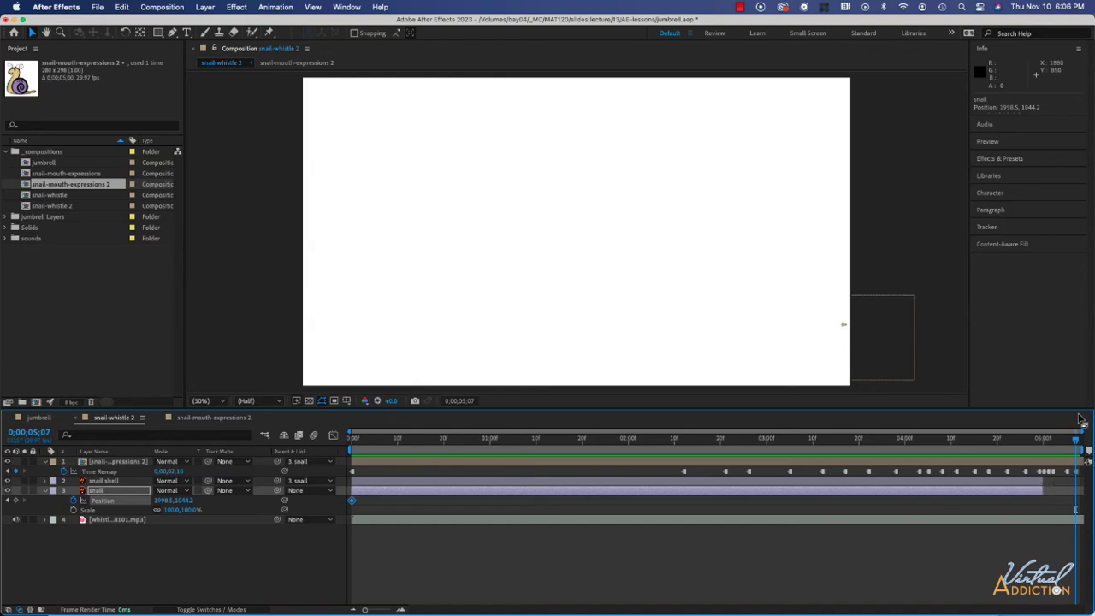
click(1044, 481)
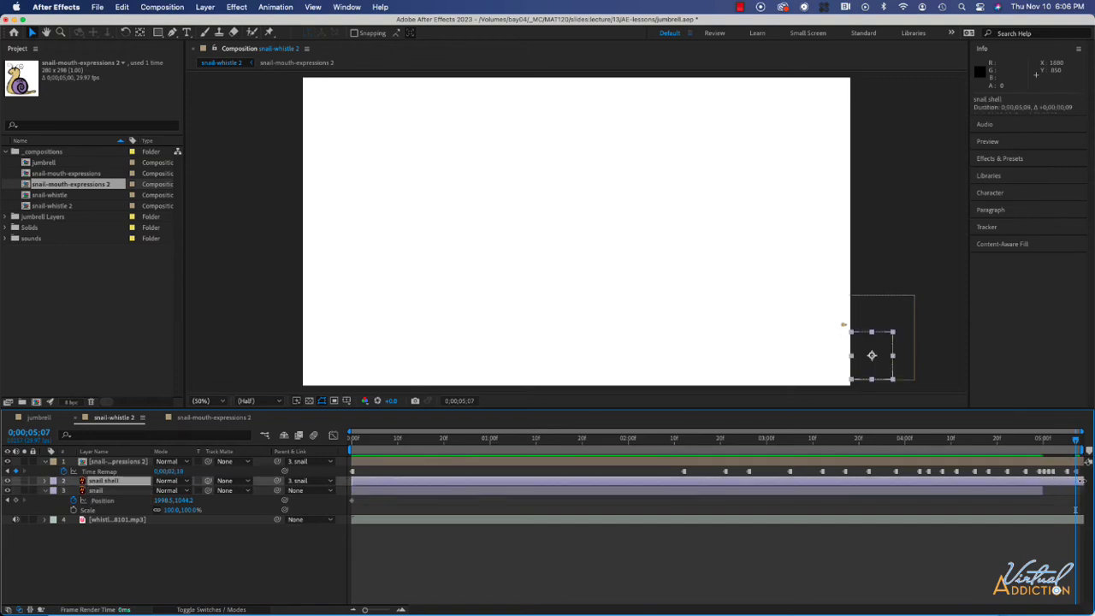
click(1042, 490)
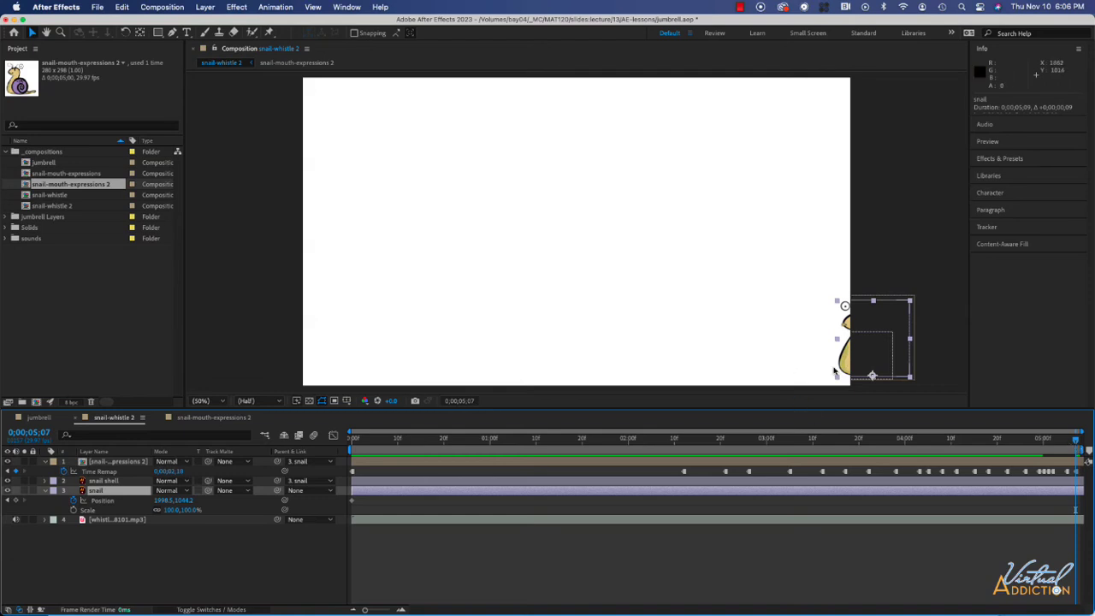
drag(845, 368, 564, 361)
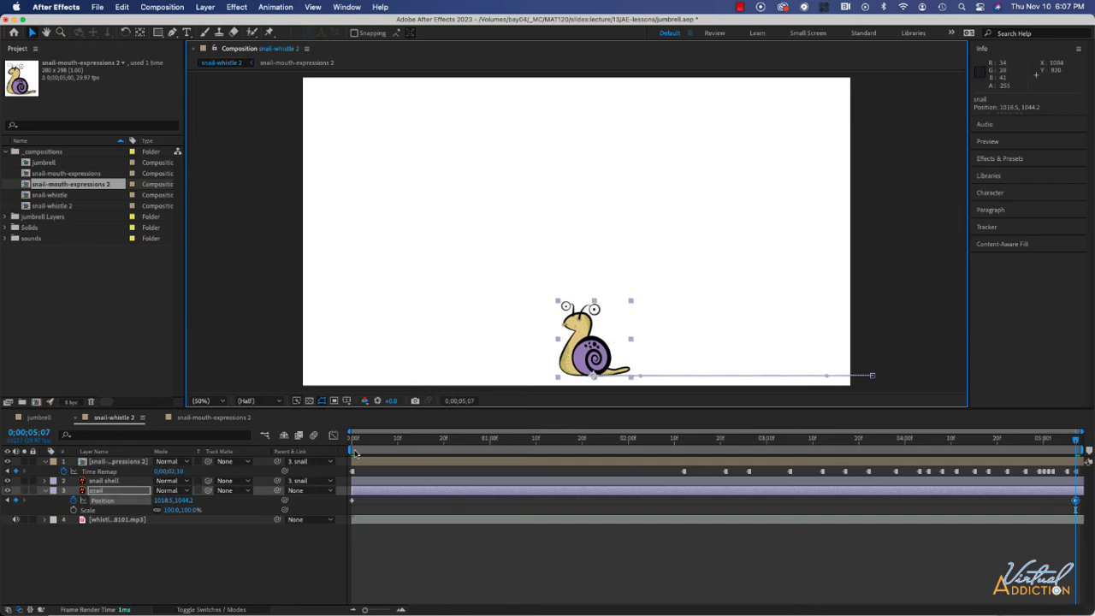
Preview the snail's slide across the frame from the start, and return to the first frame
click(355, 440)
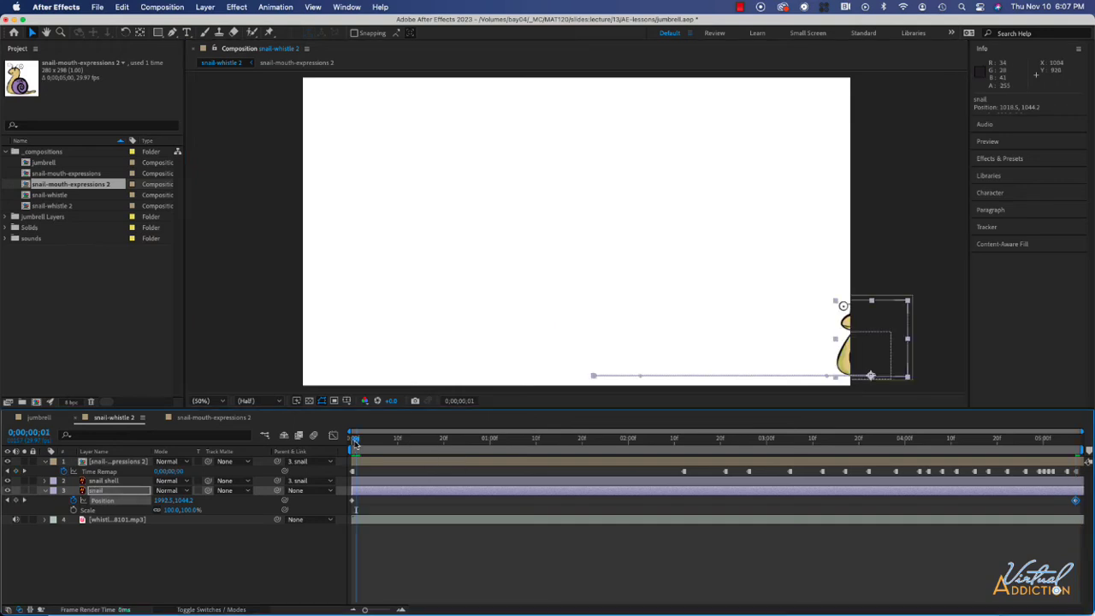
key(space)
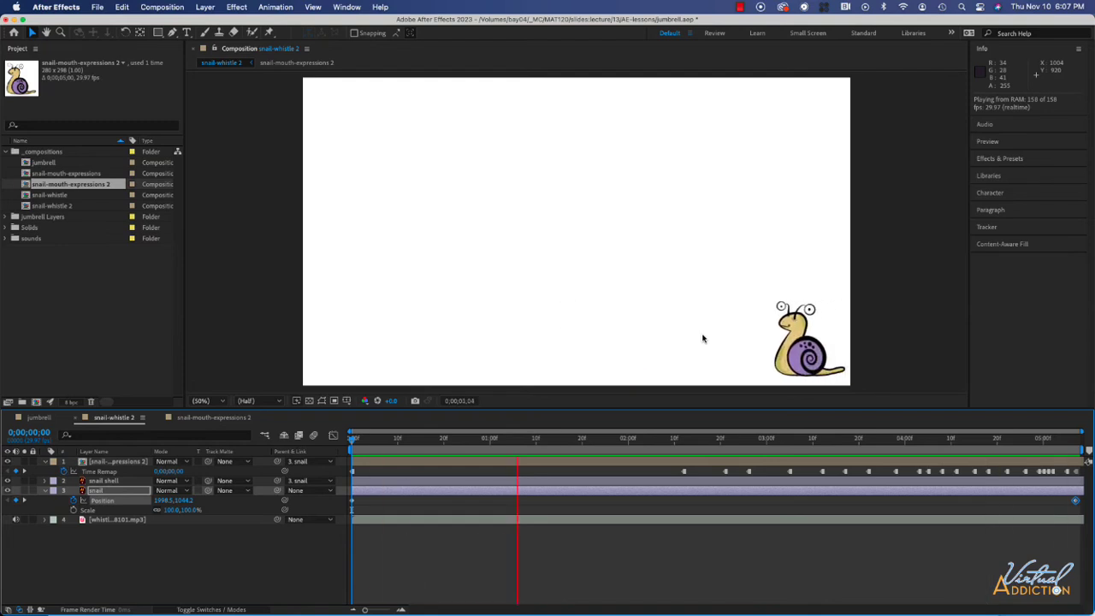
key(space)
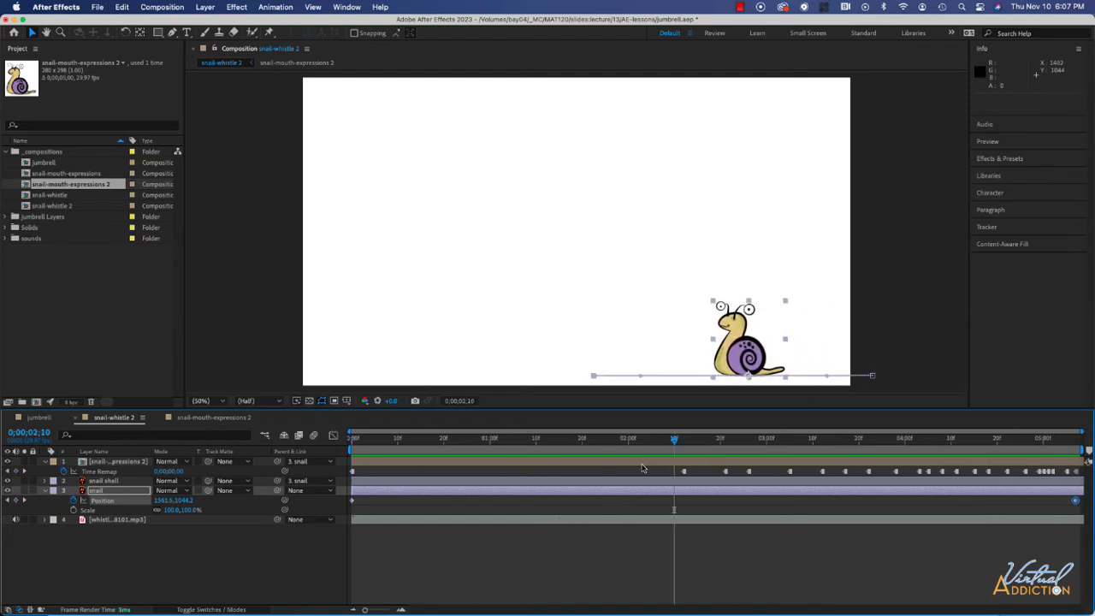
drag(672, 440, 335, 461)
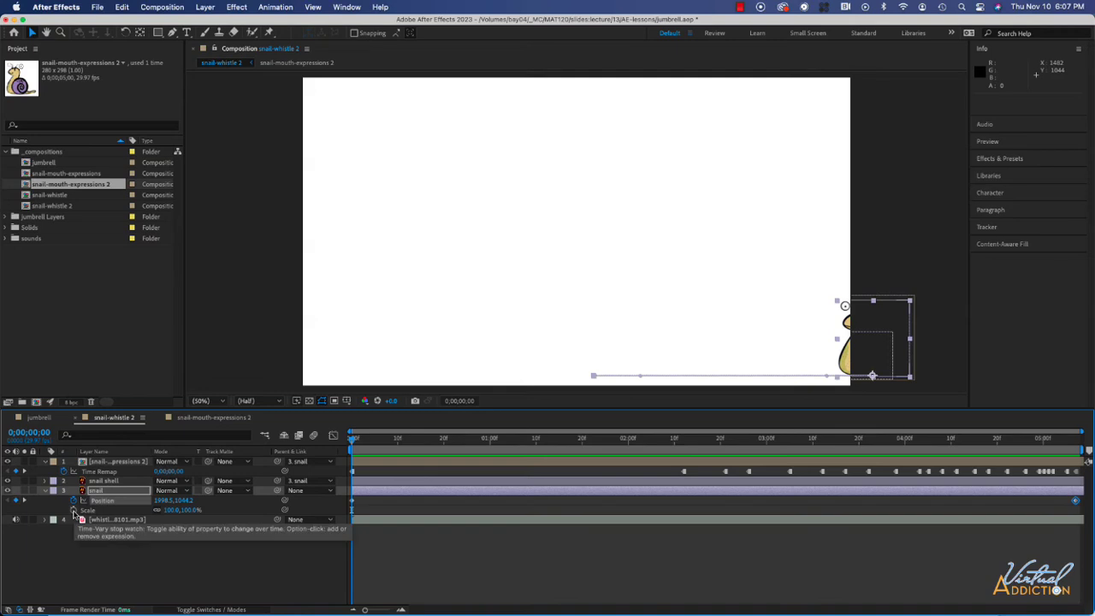
Start Scale keyframes on the snail layer at 0;00;00;13, unlinking the proportions and stretching it to 100, 109%
drag(353, 441, 412, 443)
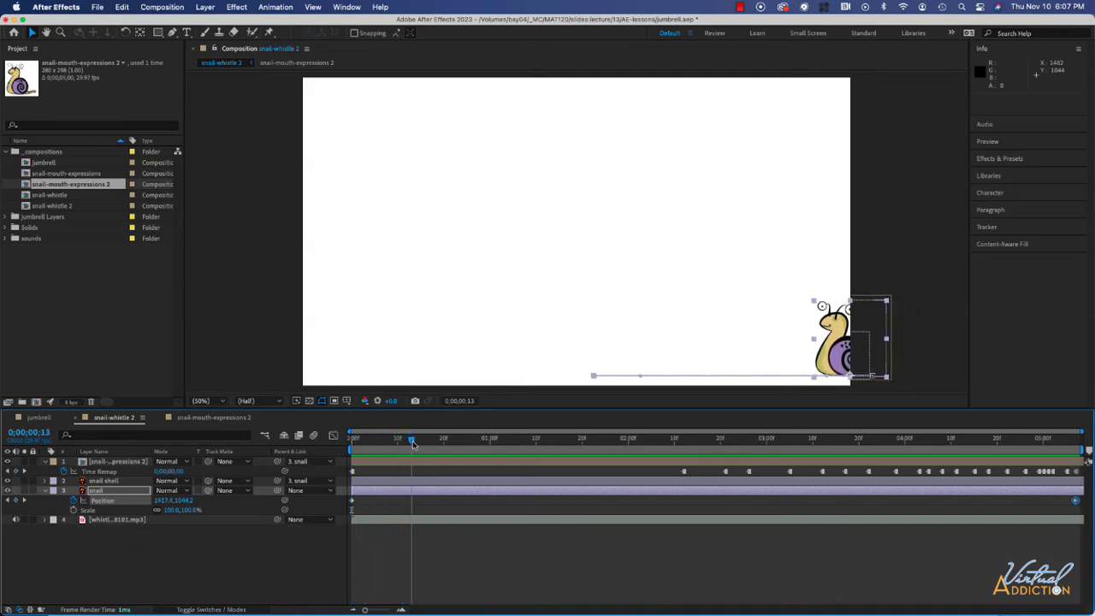
click(74, 510)
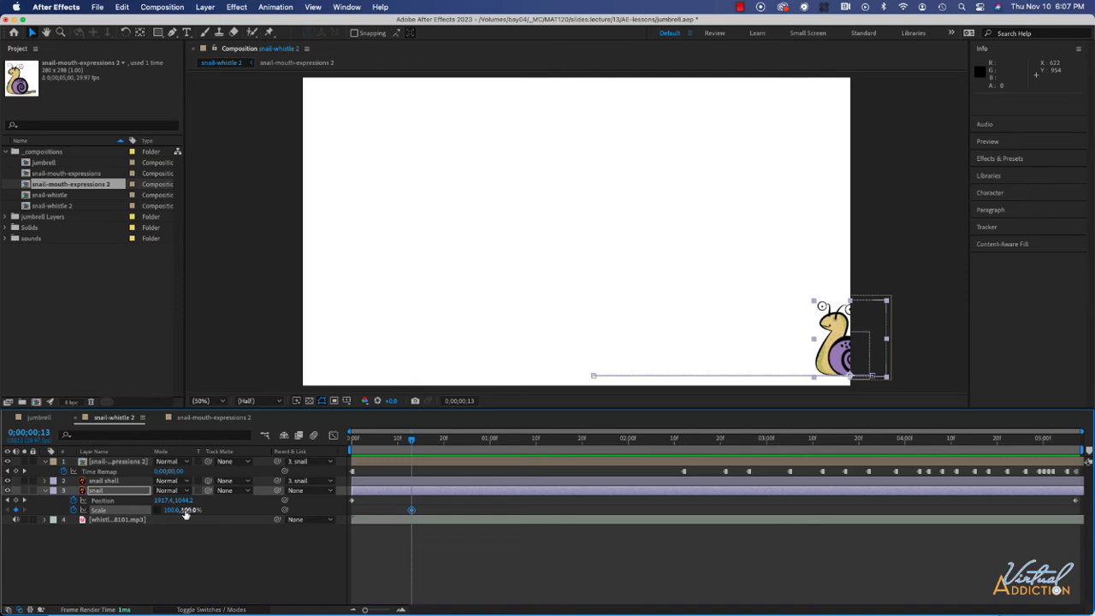
click(171, 511)
click(190, 512)
drag(190, 511, 196, 510)
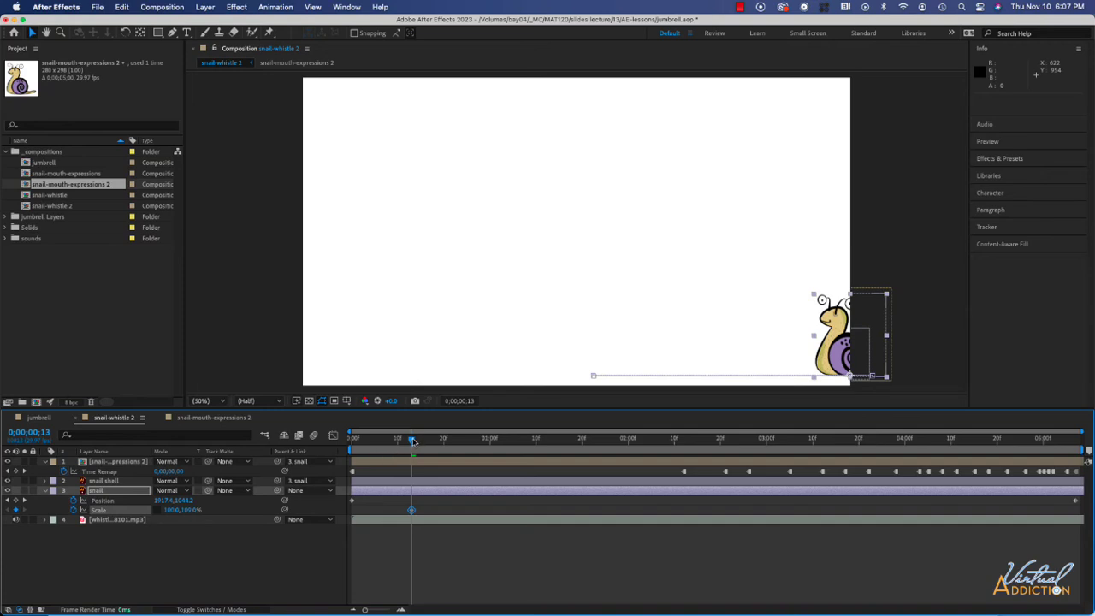
At 0;00;00;21, squash the snail layer with a Scale keyframe of 100, 92%
drag(412, 439, 451, 441)
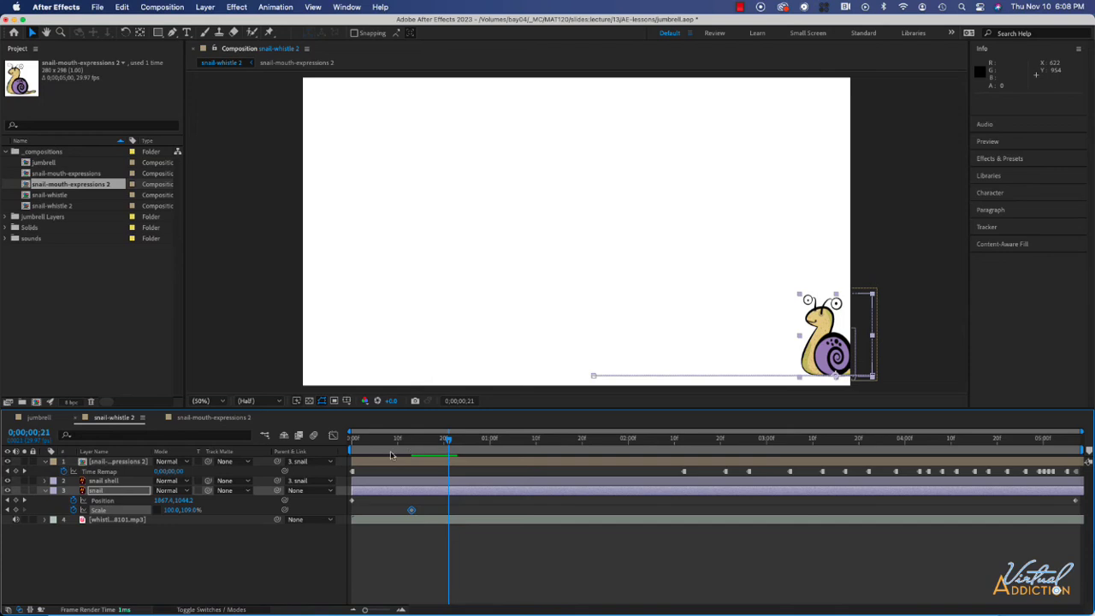
click(190, 511)
drag(192, 514, 174, 509)
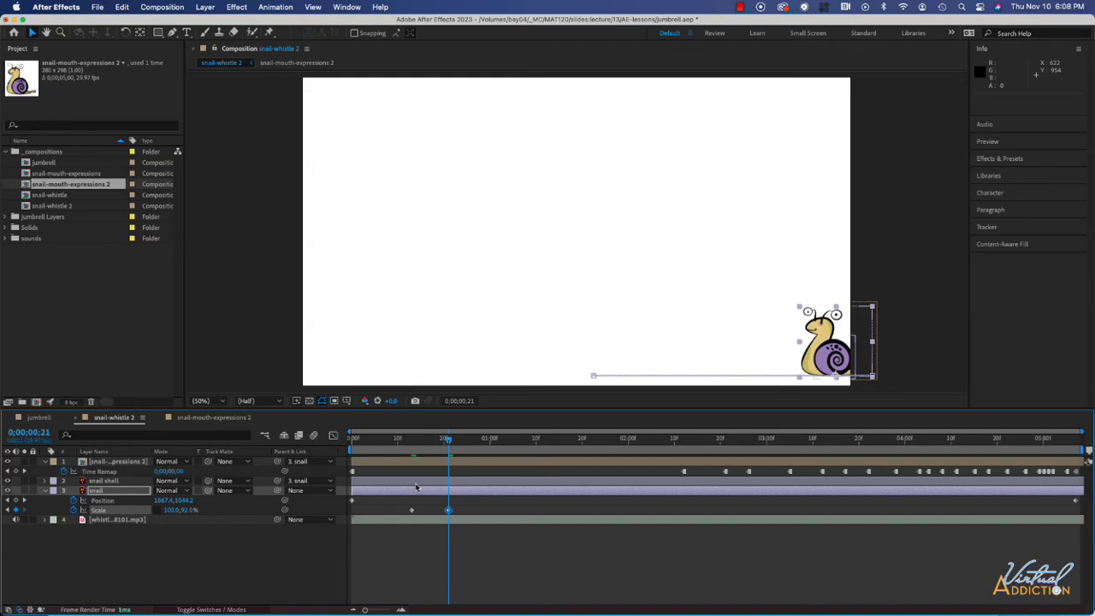
Copy the snail layer's two Scale keyframes and paste the pair at 0;00;00;28, about 0;00;01;13, and 0;00;02;01
drag(447, 441, 453, 441)
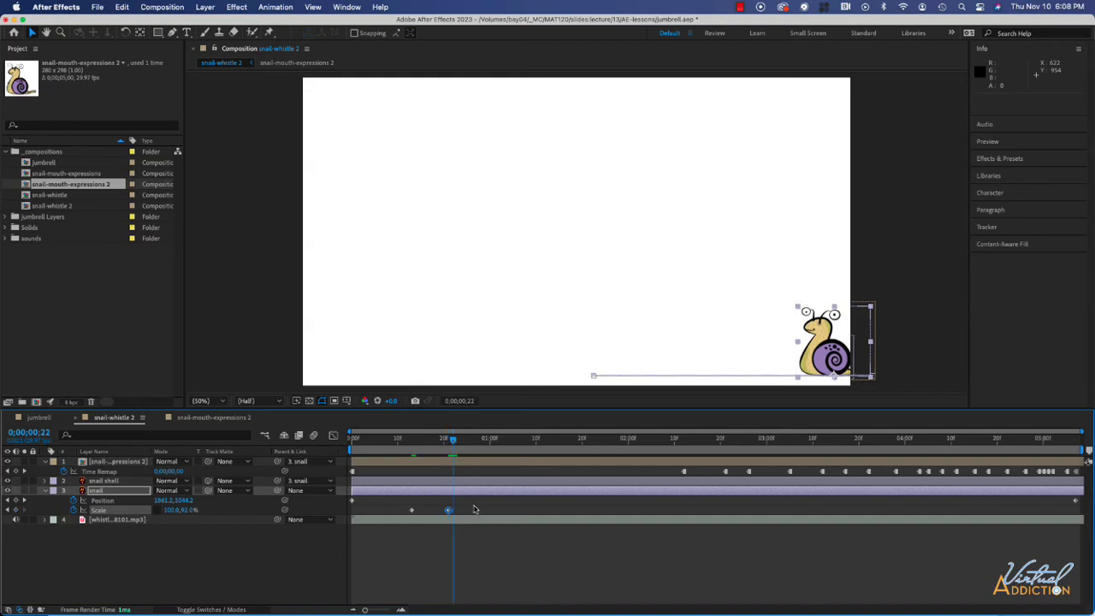
drag(476, 510, 404, 522)
key(super+c)
drag(454, 441, 482, 445)
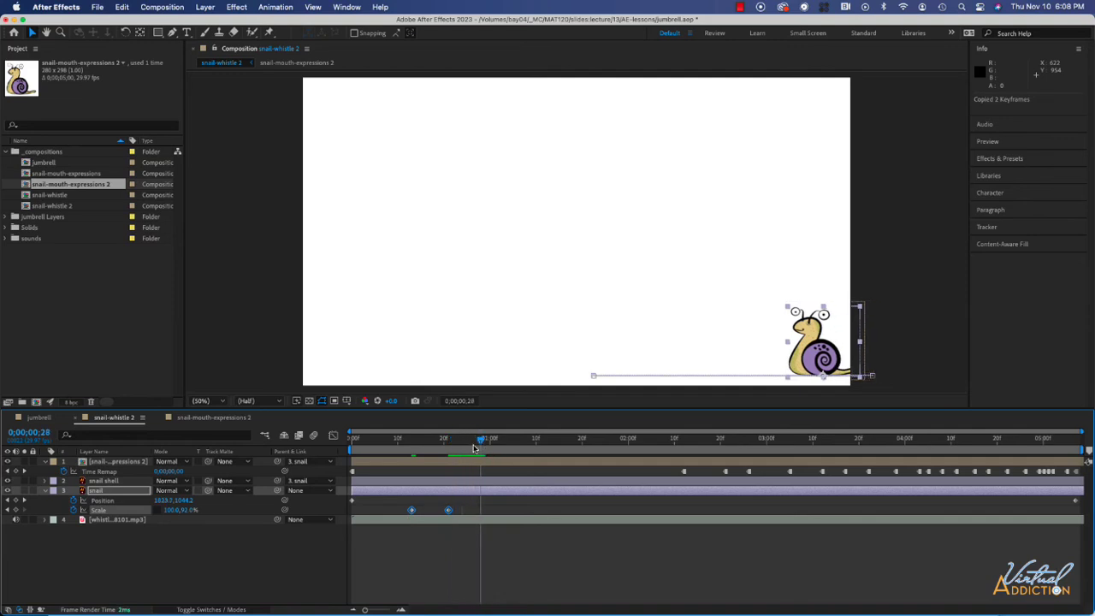
key(super+v)
drag(482, 441, 632, 445)
key(super+v)
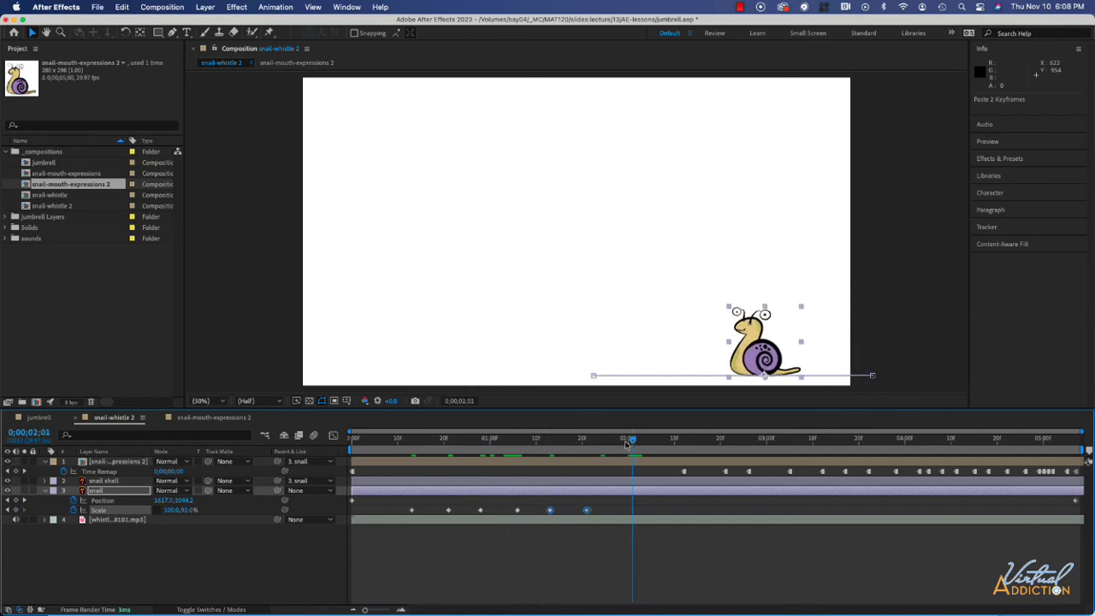
key(super+v)
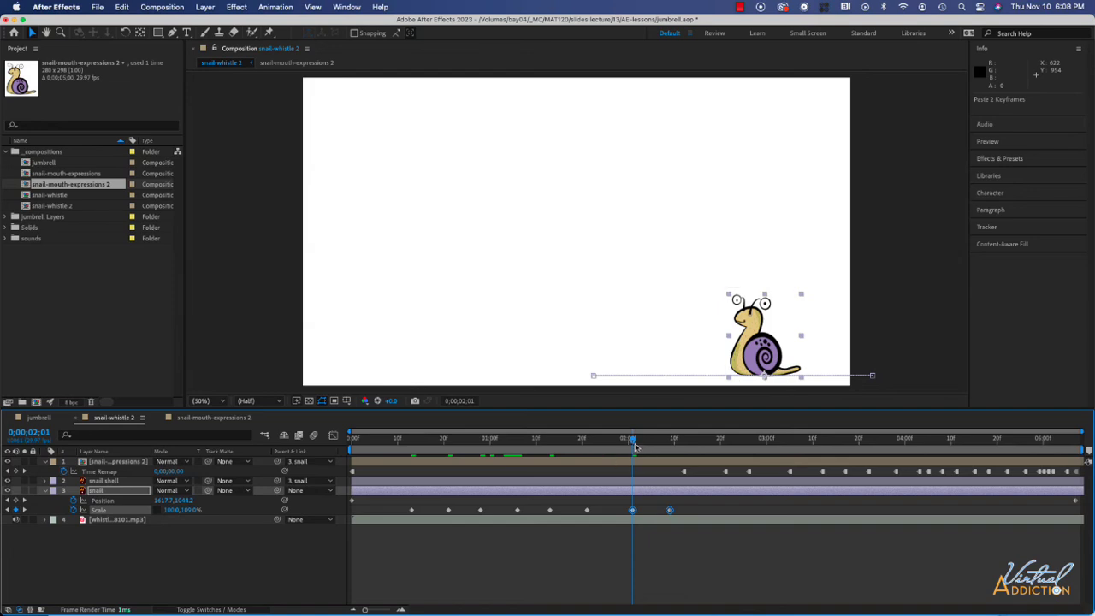
Preview the snail's squash-and-stretch movement from the start, and set the current time to 0;00;02;17
drag(632, 440, 351, 460)
key(space)
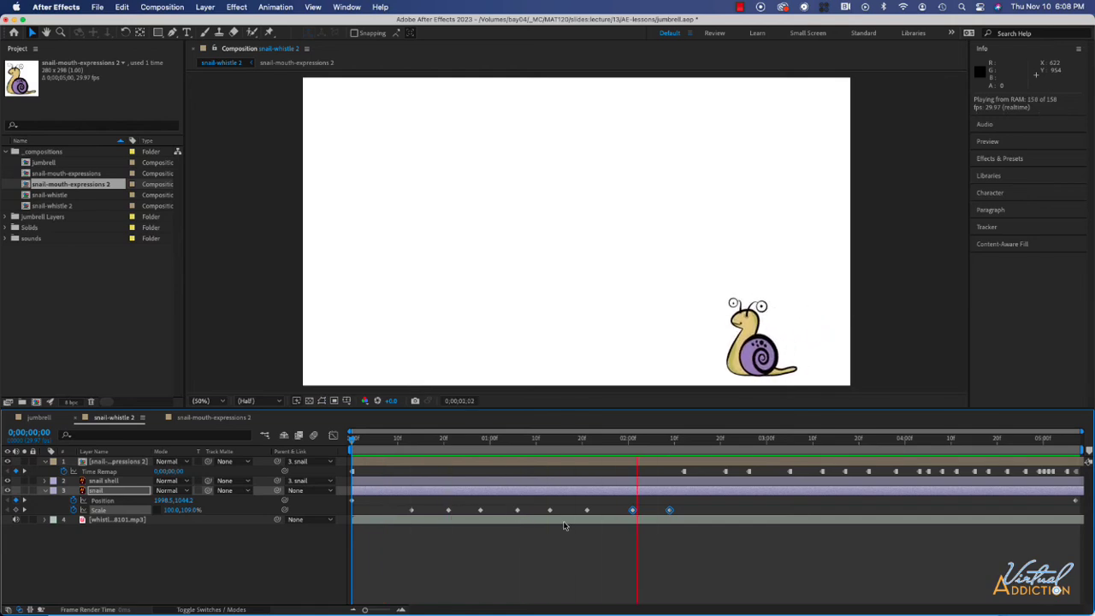
click(706, 506)
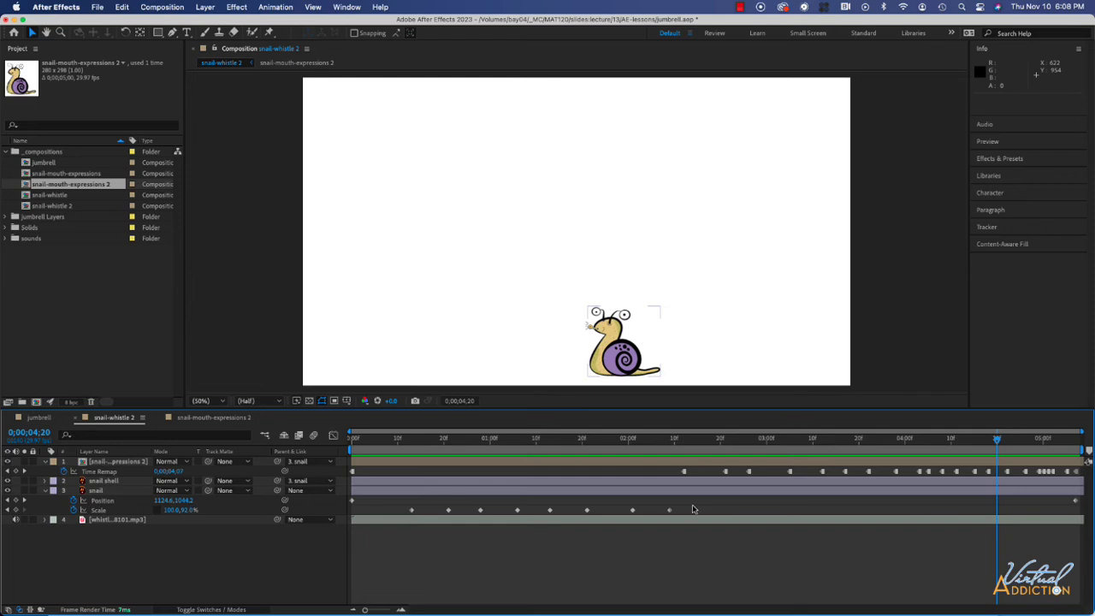
click(707, 441)
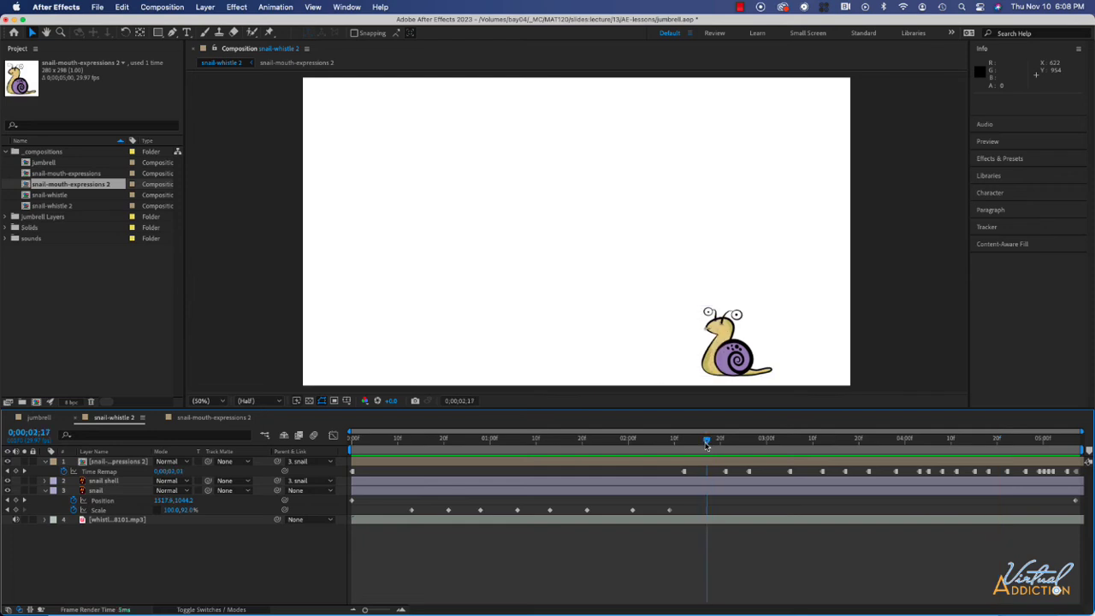
Paste the copied Scale keyframe pair on the snail layer at 0;00;02;17, then four more times at regular intervals up to about 0;00;04;25
click(706, 460)
click(698, 549)
click(97, 510)
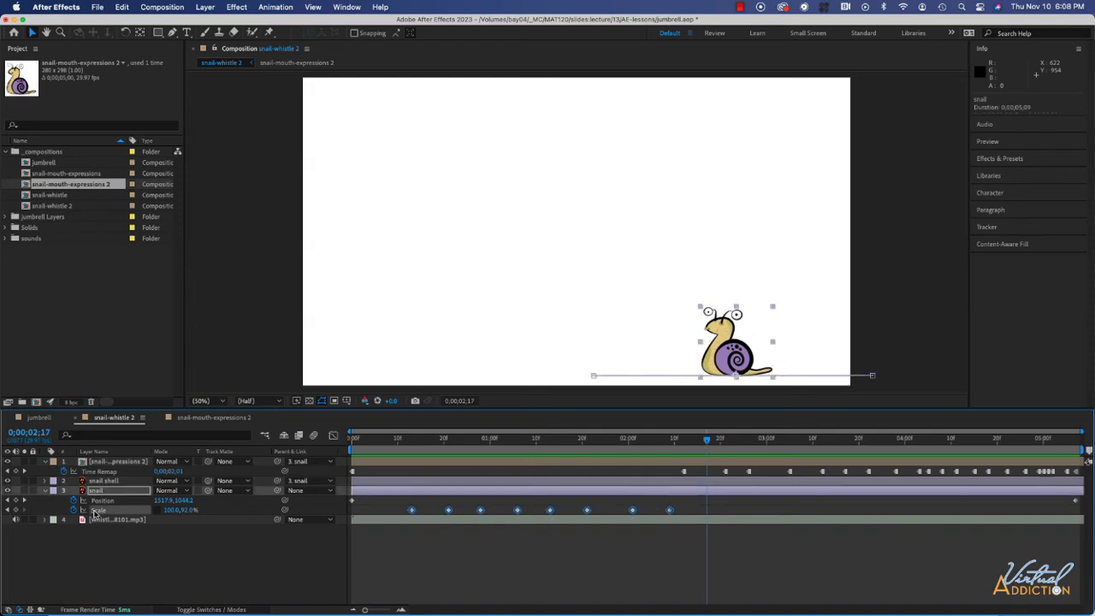
key(super+v)
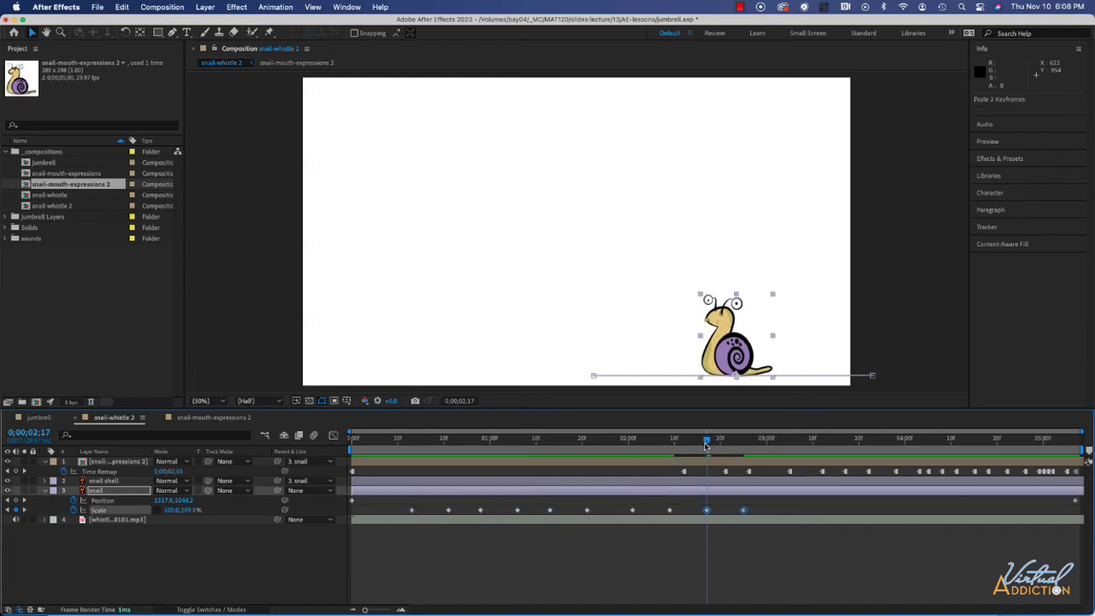
drag(706, 444, 1020, 446)
key(super+v)
key(super+v)
key(super+v)
key(super+v)
At 0;00;05;07, add a Scale keyframe of 100, 100% on the snail layer
drag(1020, 446, 1080, 448)
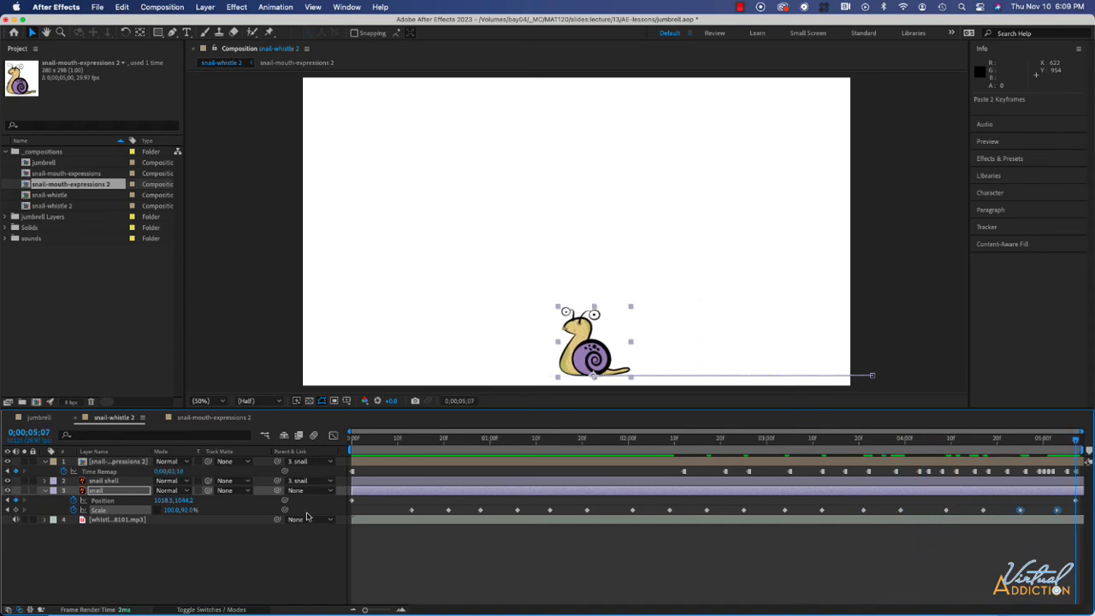
click(186, 511)
text(100)
key(Return)
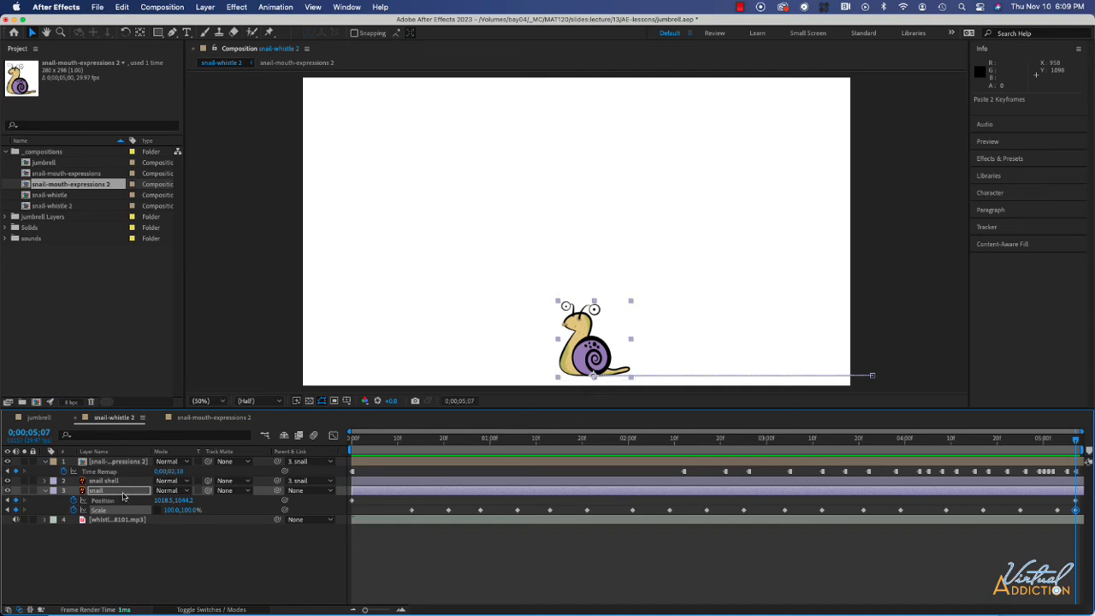
Scrub through the snail's scaled movement around 0;00;01;25 and return to the start of the composition
click(99, 510)
drag(716, 438, 605, 470)
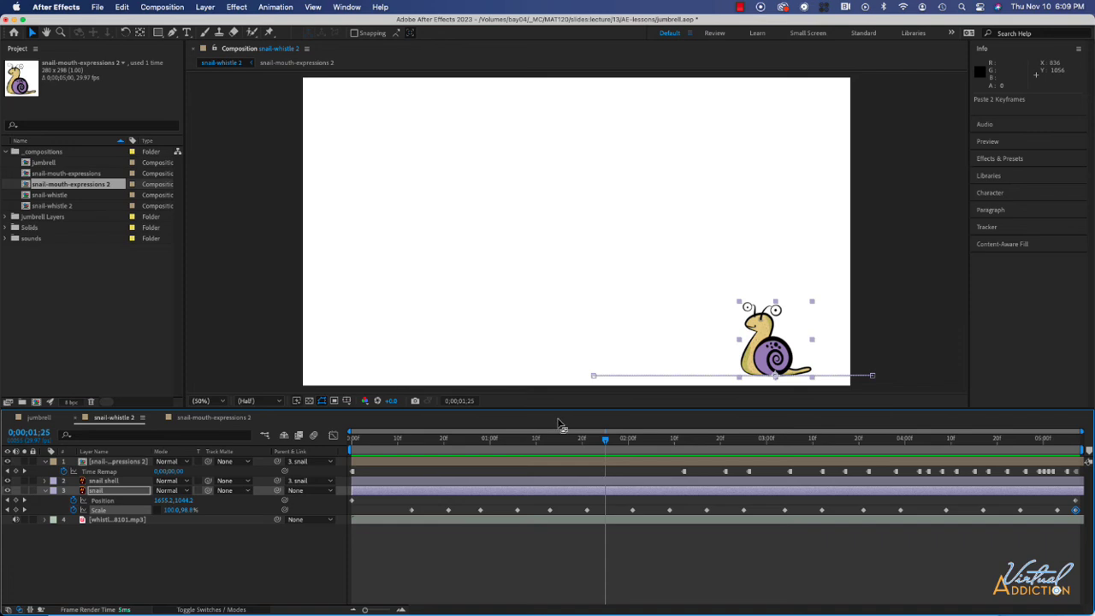
key(Home)
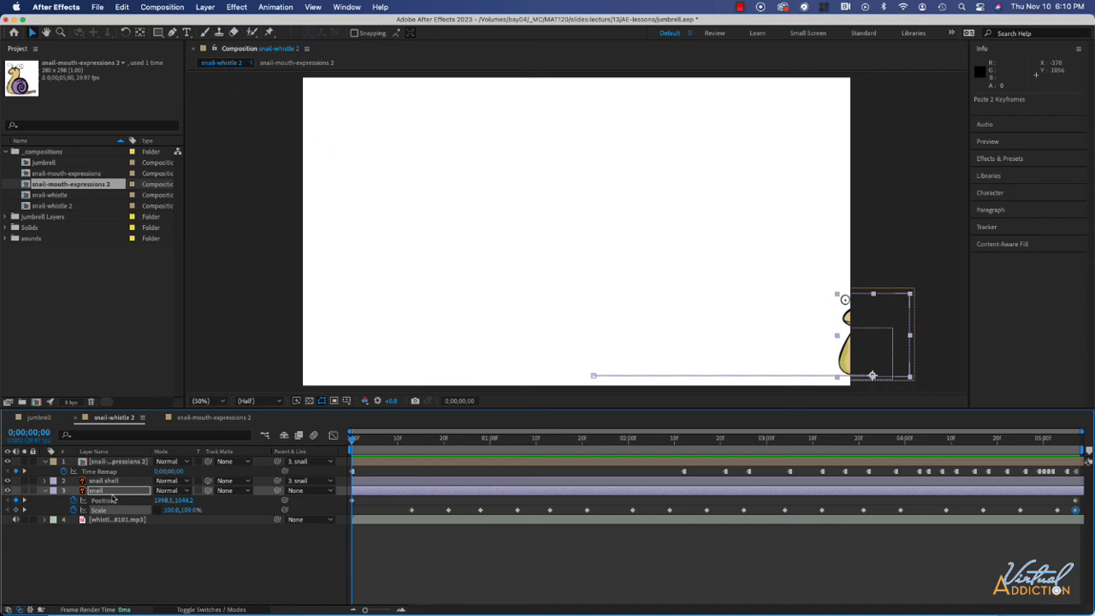
Add a new null object to the snail-whistle 2 composition with no other layer selected
click(137, 545)
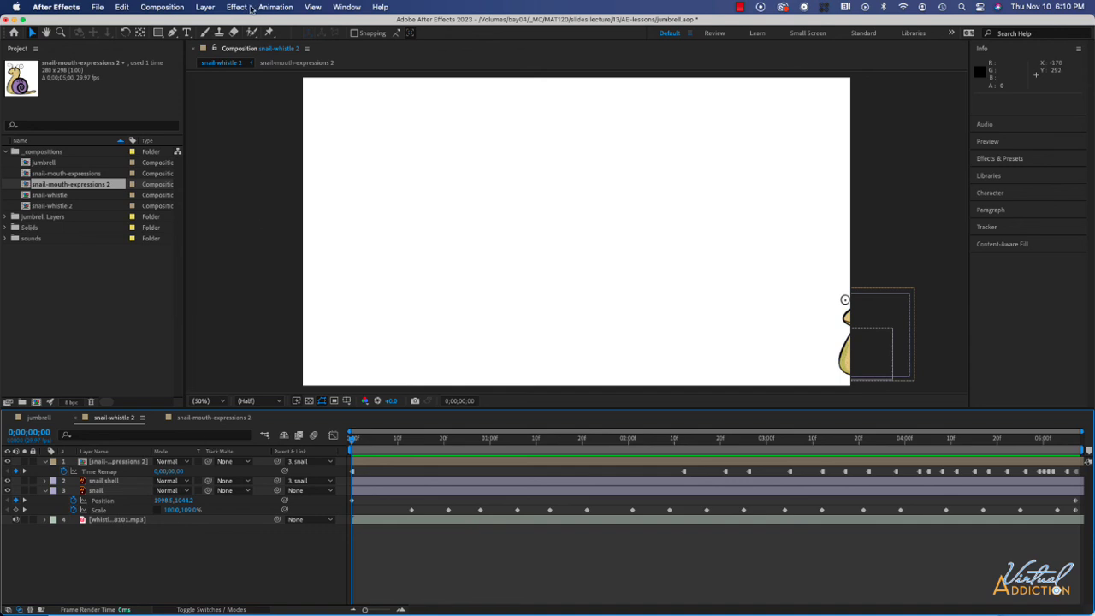
click(206, 8)
mouse_move(211, 24)
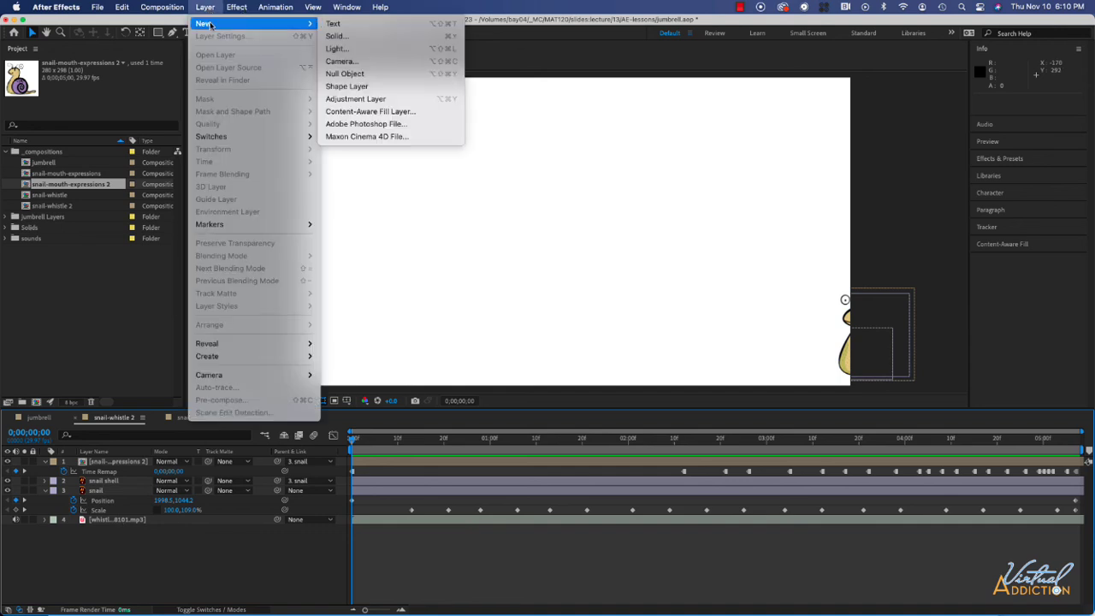
click(345, 74)
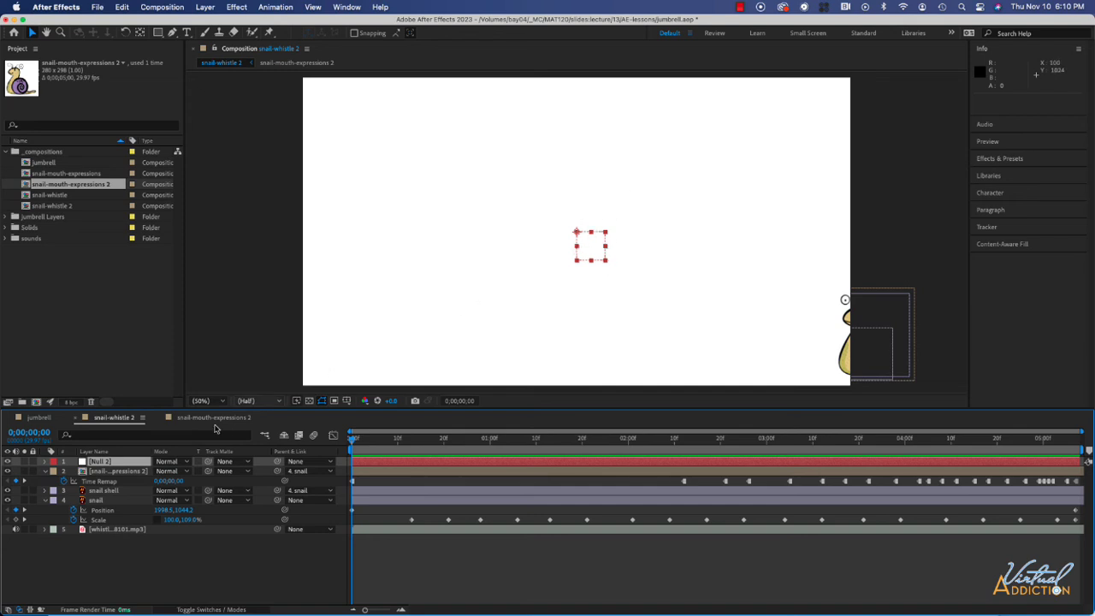
Copy the snail layer's two Position keyframes and paste them onto the Null 2 layer at 0;00;00;00
key(super+z)
click(102, 511)
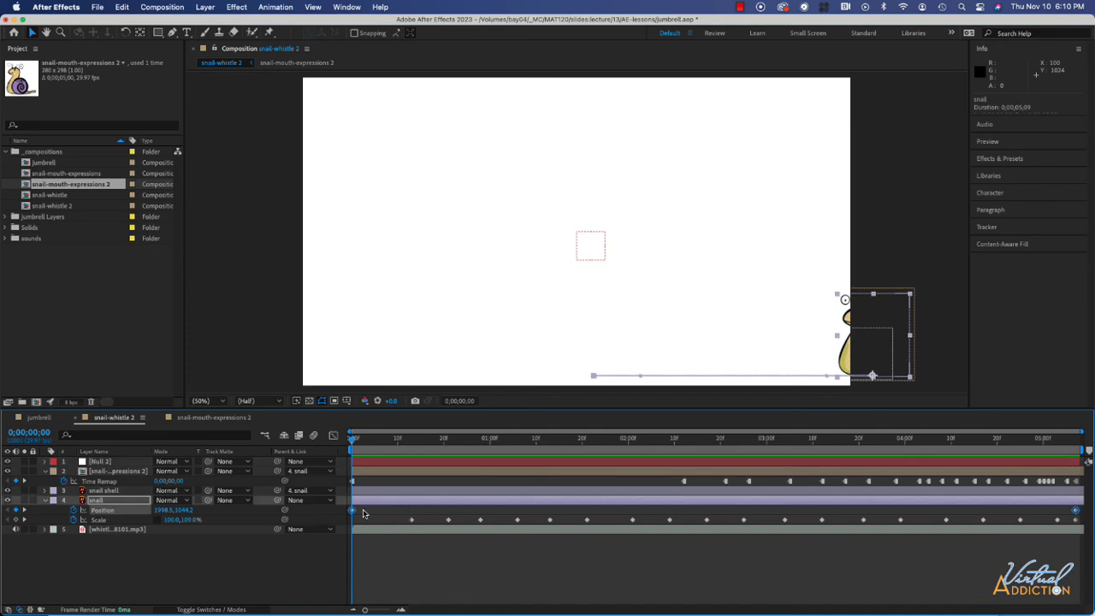
key(super+c)
click(97, 462)
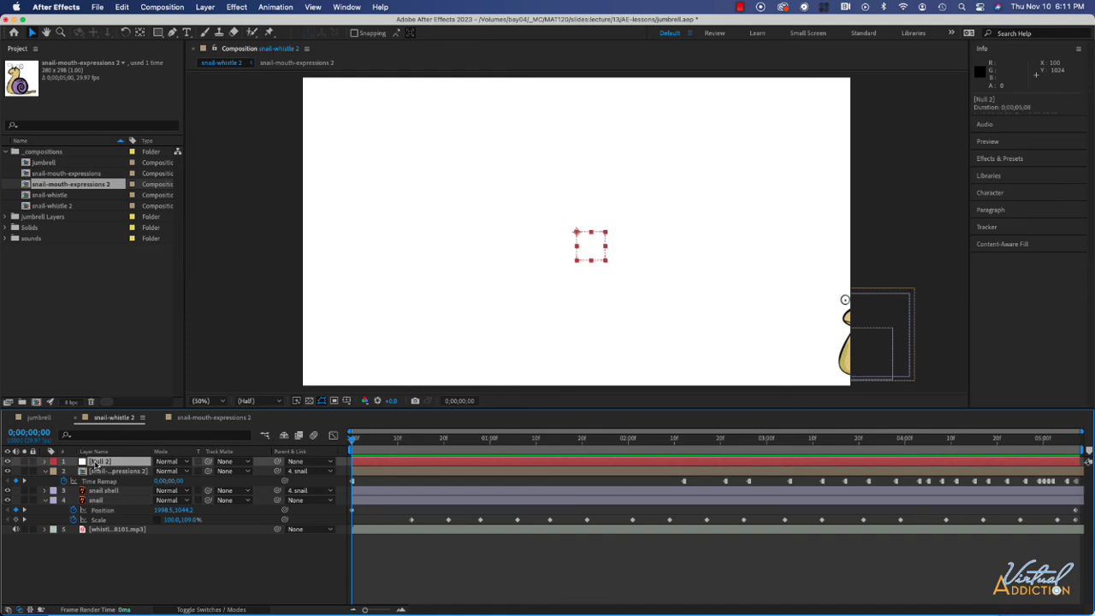
key(super+v)
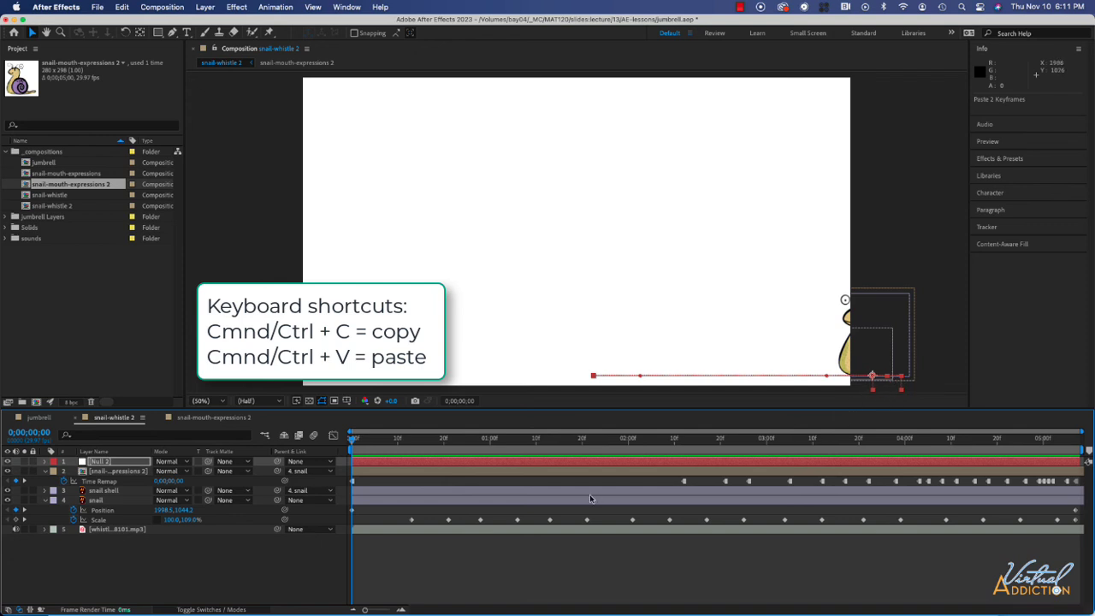
Play the animation briefly, return to 0;00;00;00, and remove all Position keyframes from the snail layer
key(space)
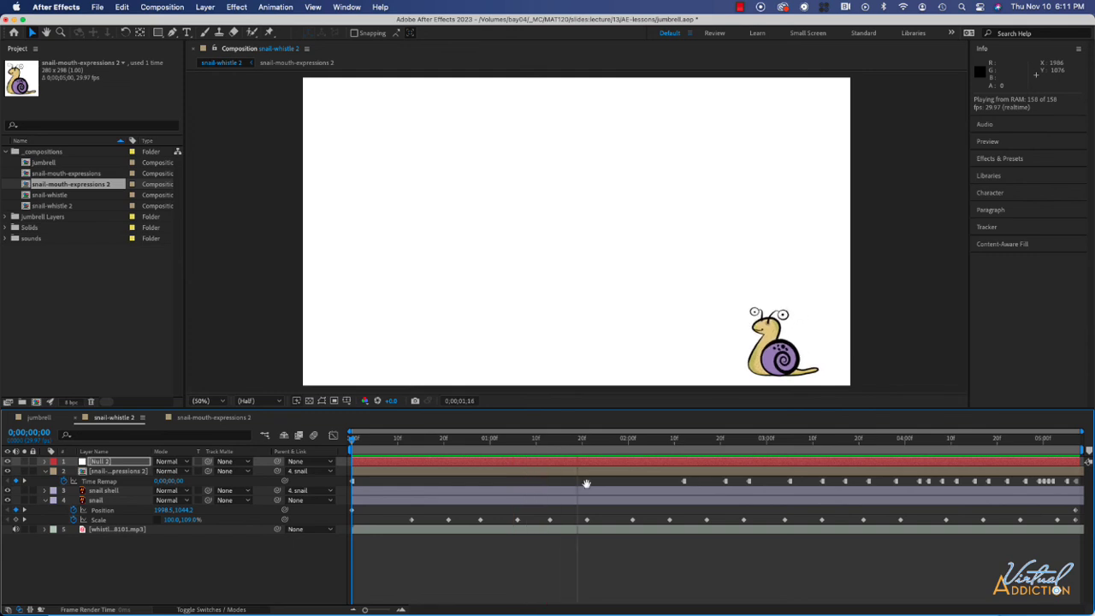
key(space)
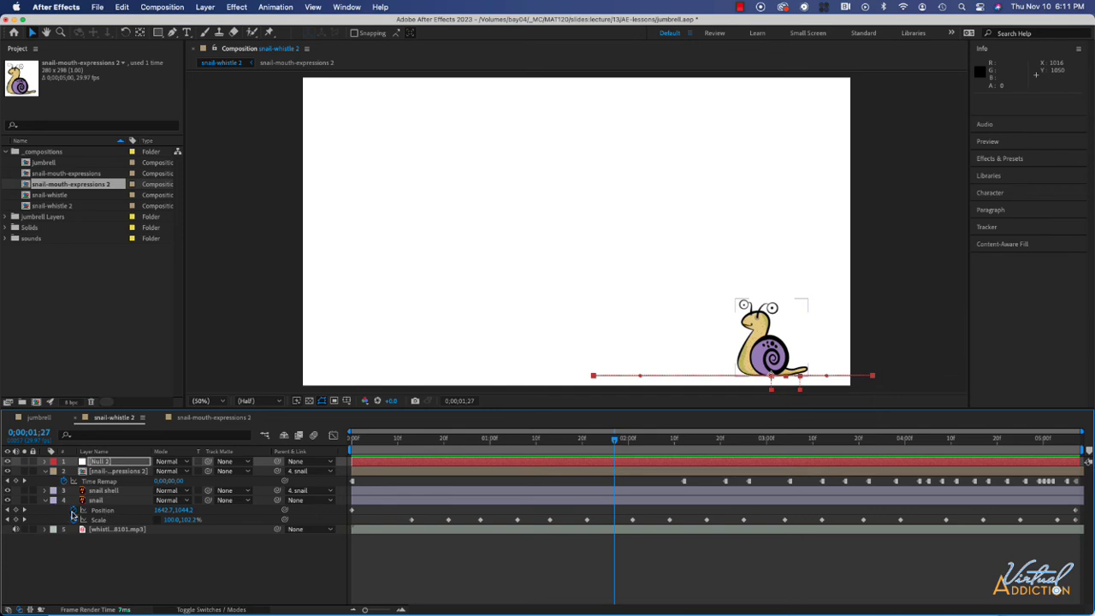
drag(611, 441, 351, 441)
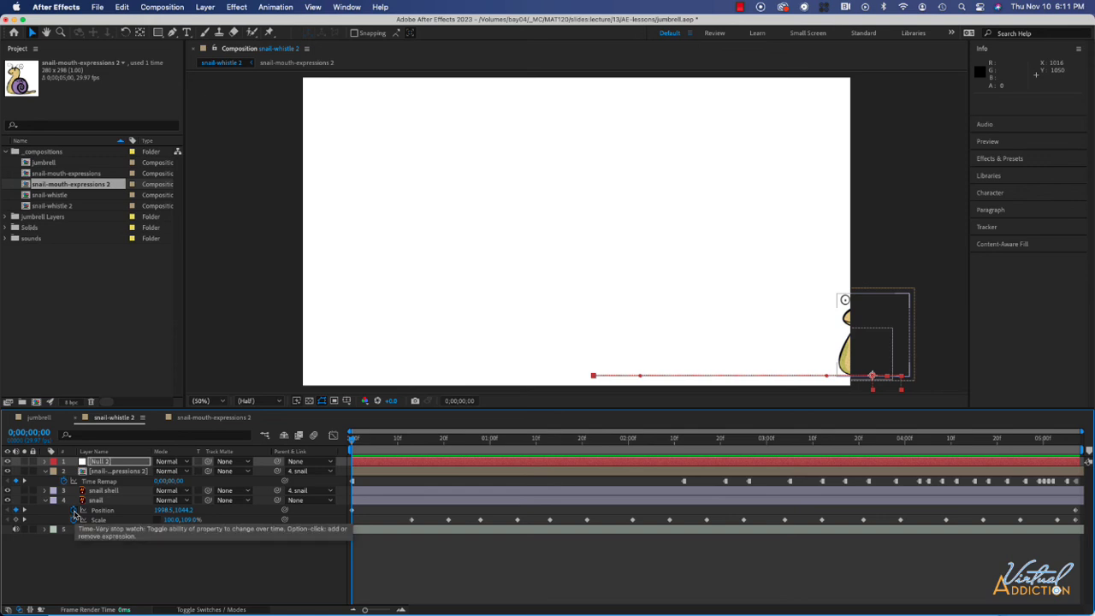
click(75, 512)
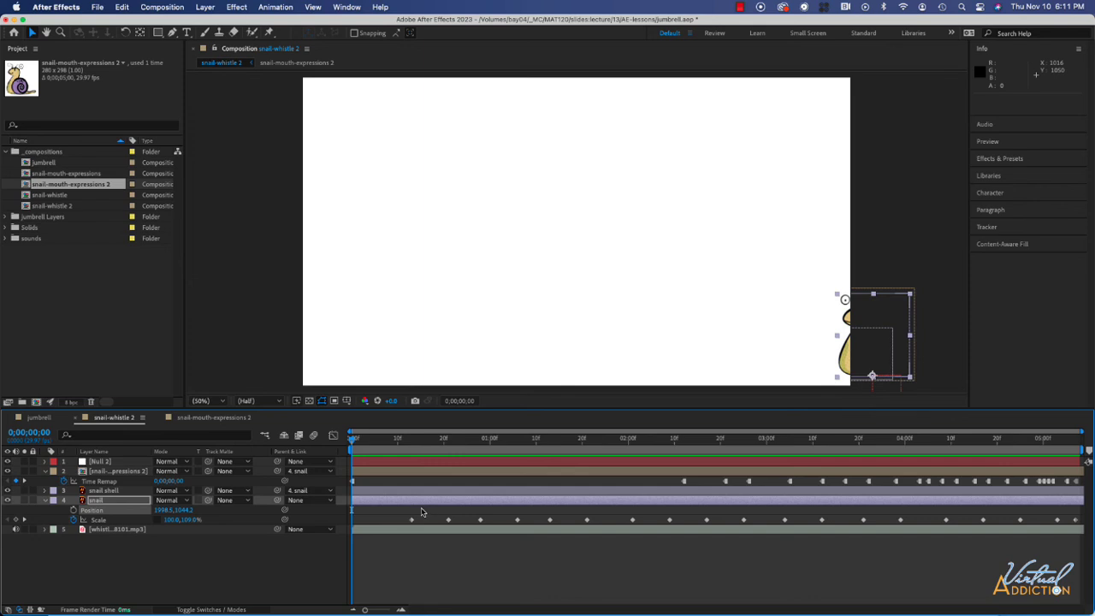
Reveal the Position property of Null 2 and parent the snail shell and snail layers to Null 2
click(121, 463)
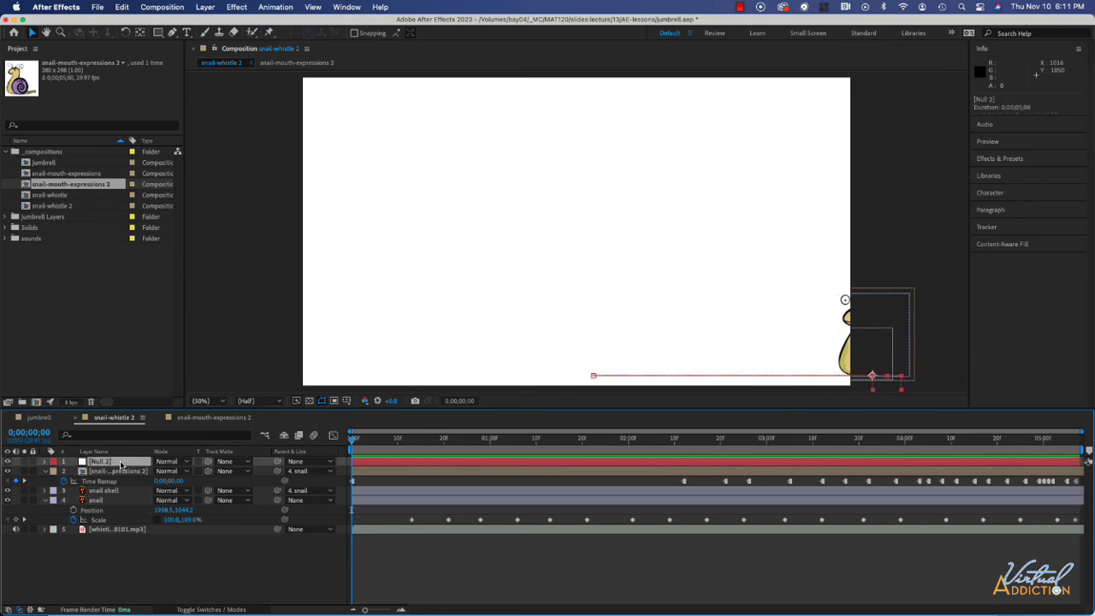
key(p)
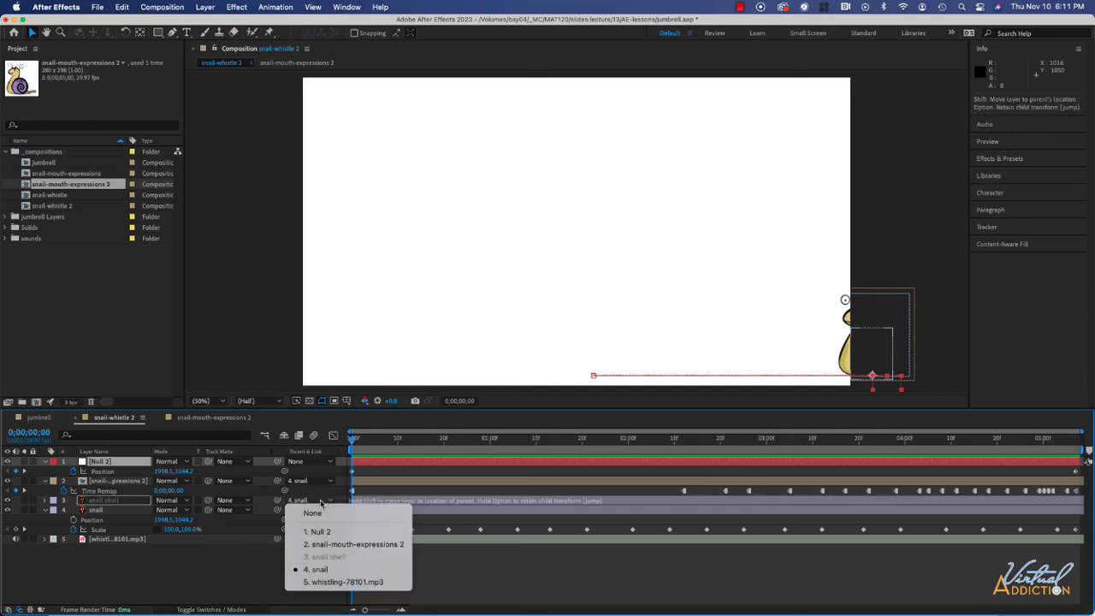
click(311, 505)
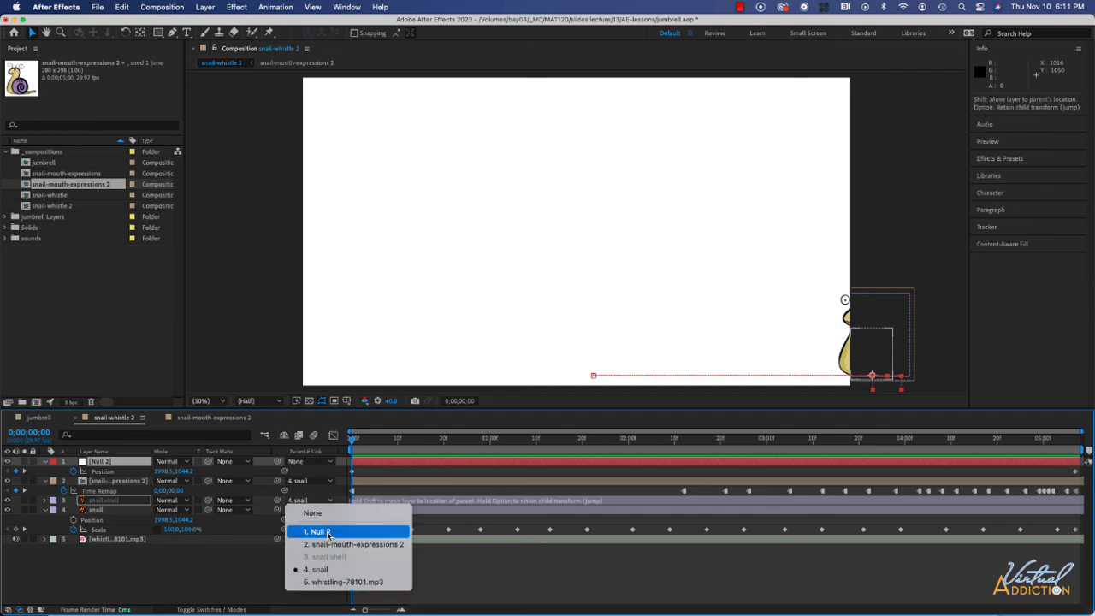
click(328, 533)
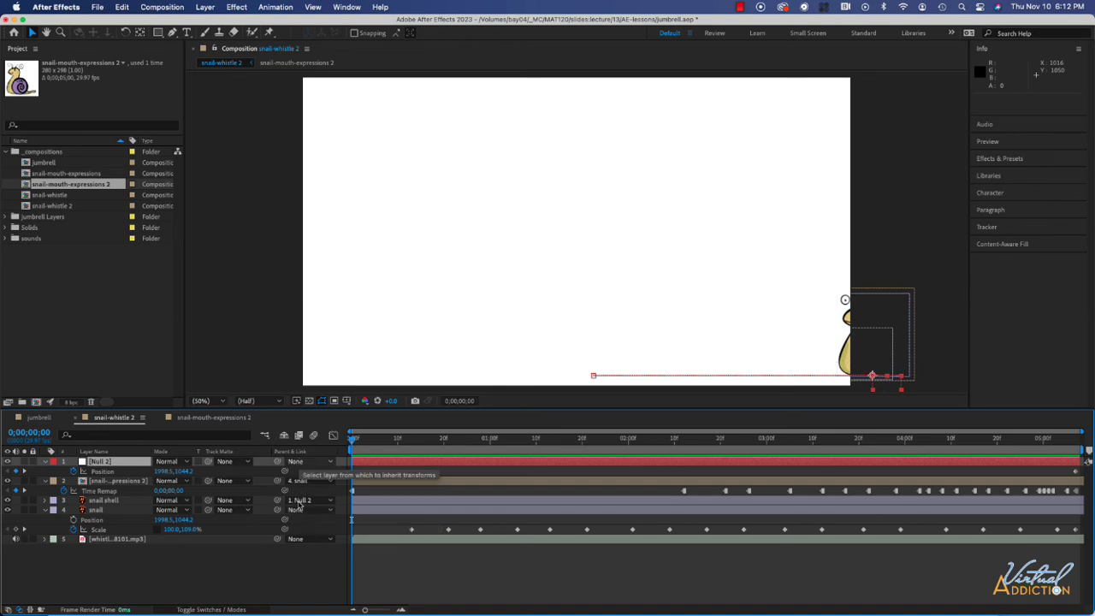
click(303, 512)
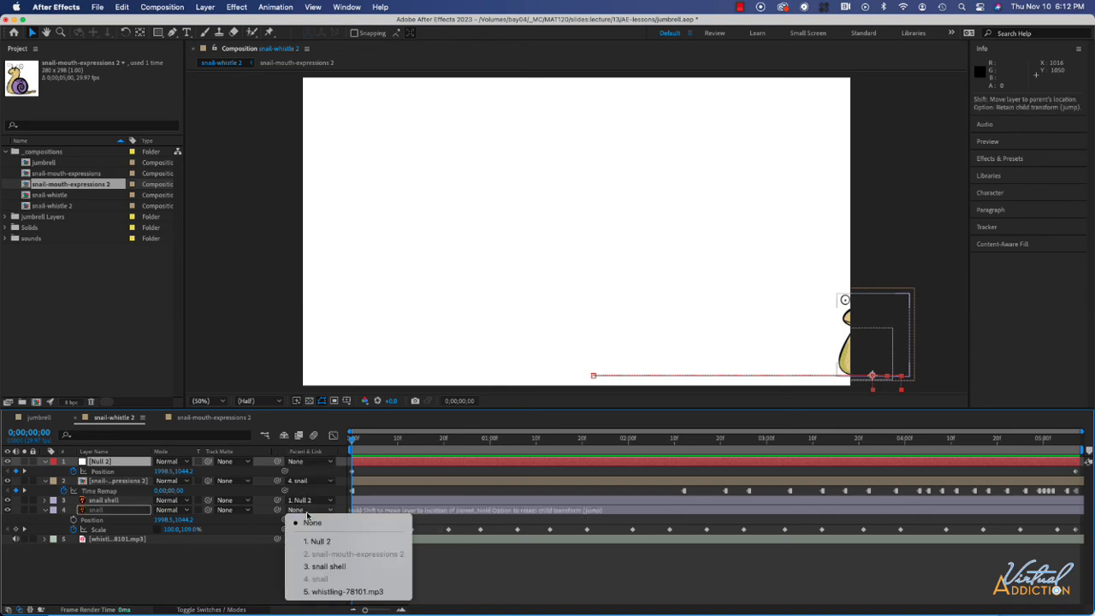
click(310, 541)
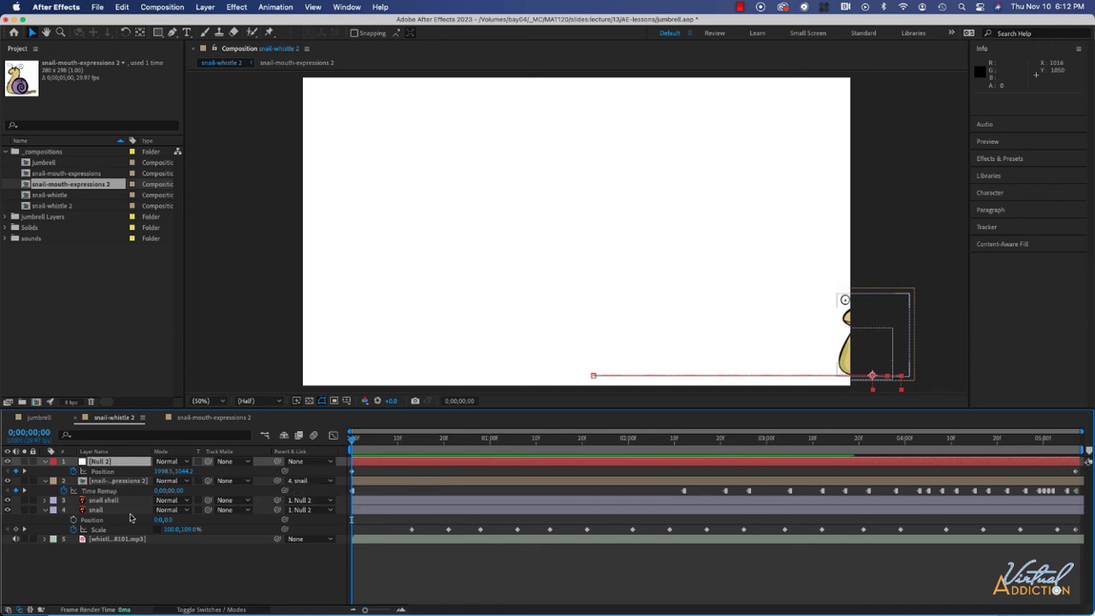
Try parenting the snail-mouth-expressions 2 layer to Null 2, and preview the mouth's movement from the start
click(310, 482)
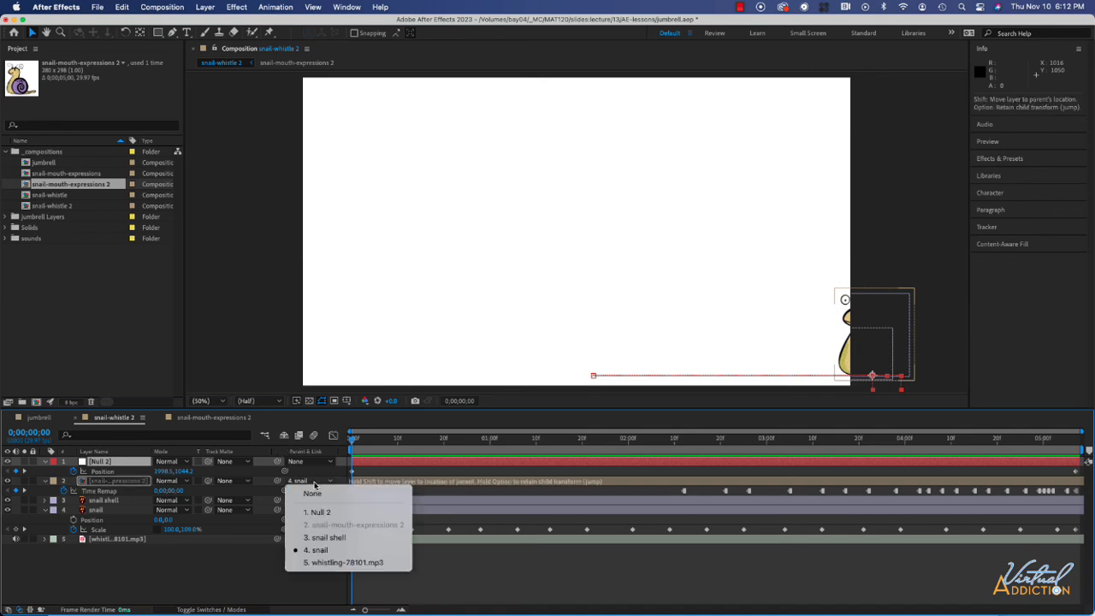
click(317, 512)
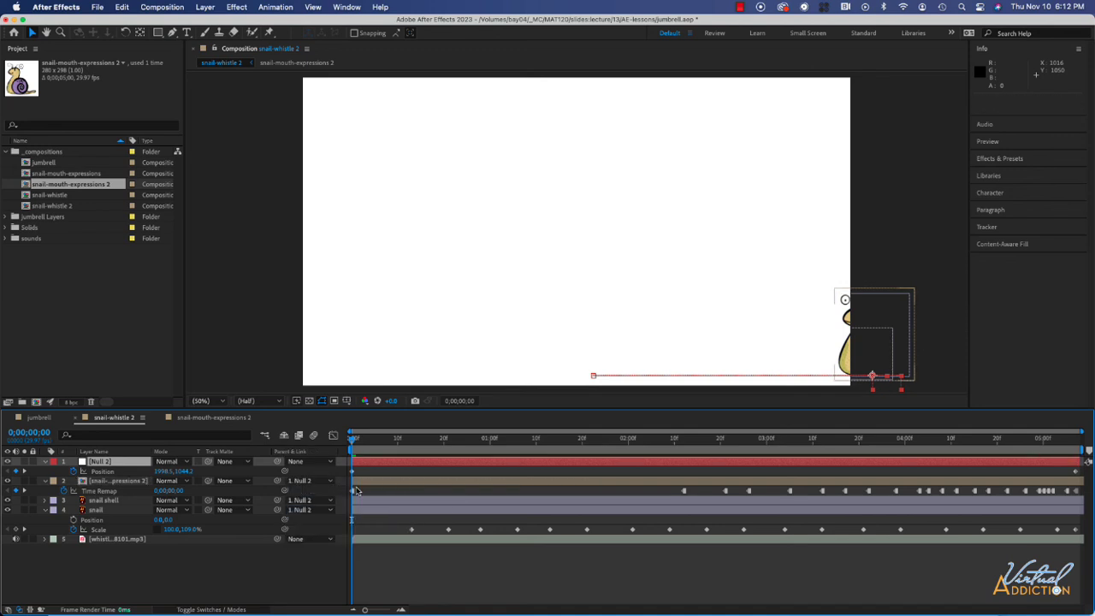
key(space)
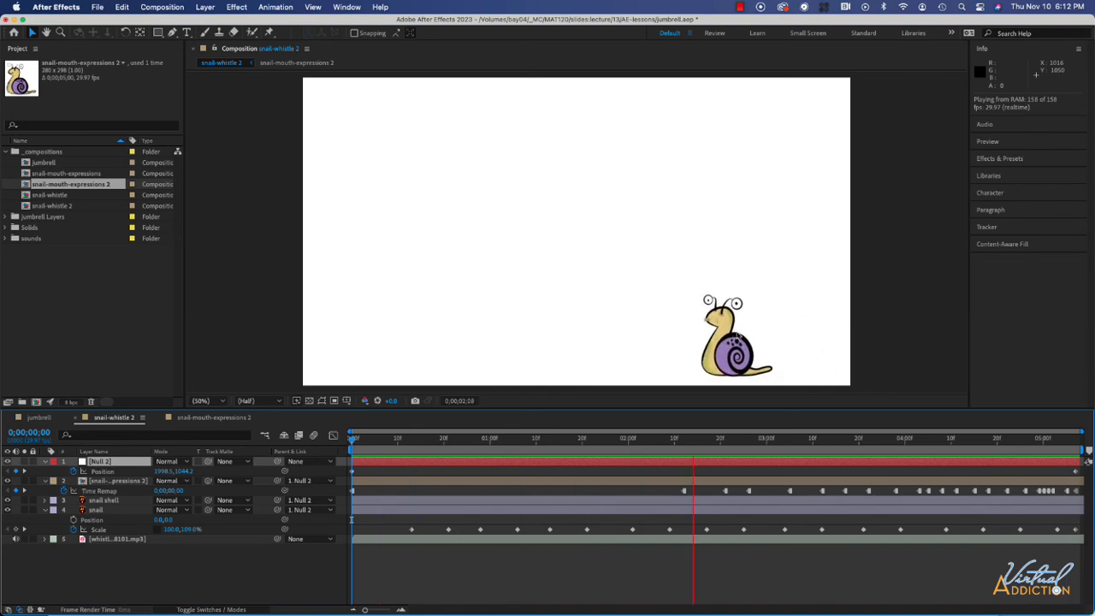
key(space)
click(745, 439)
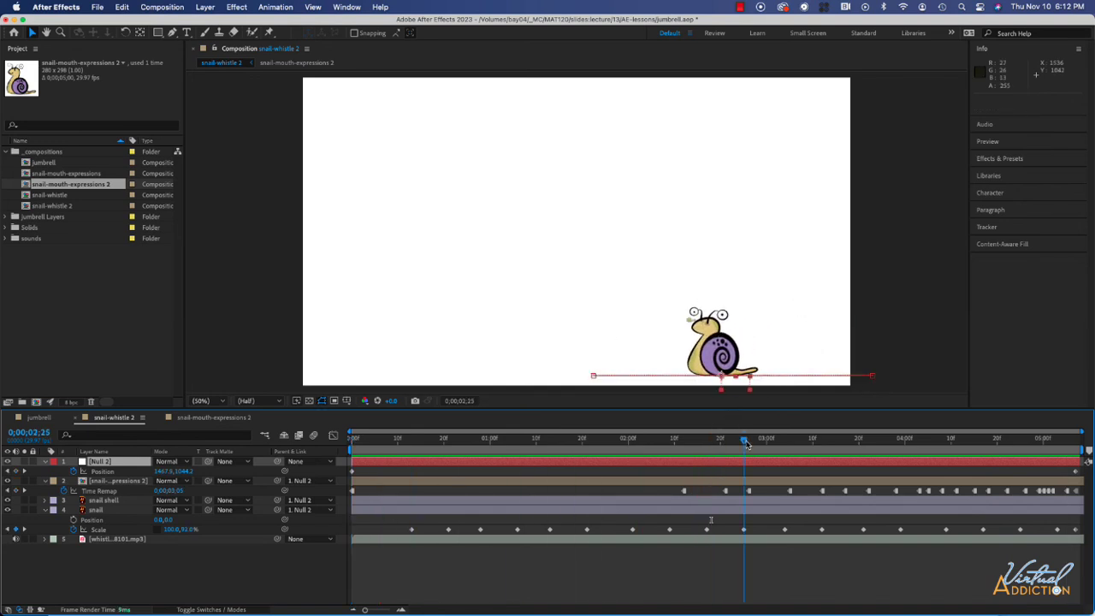
drag(745, 440, 334, 446)
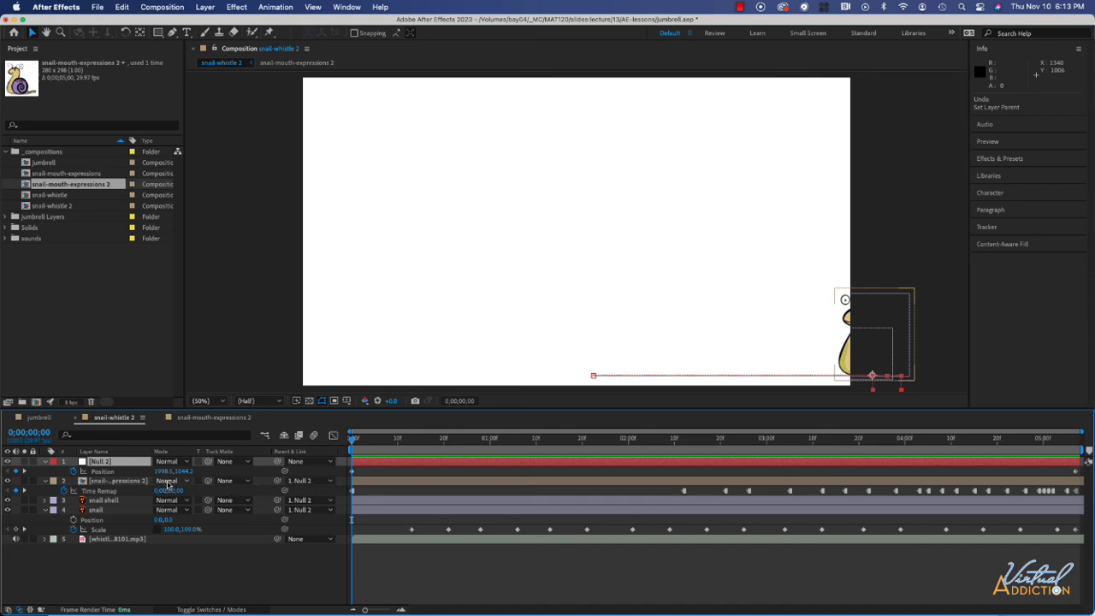
Parent the snail-mouth-expressions 2 layer to the snail layer, and preview the animation through 0;00;03;03
click(323, 482)
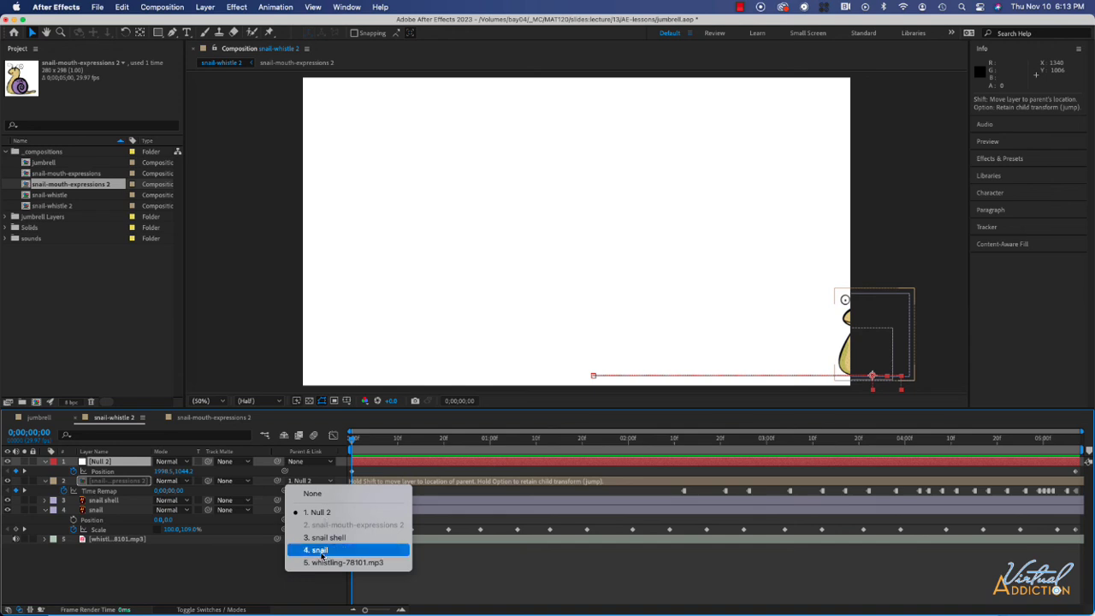
click(319, 550)
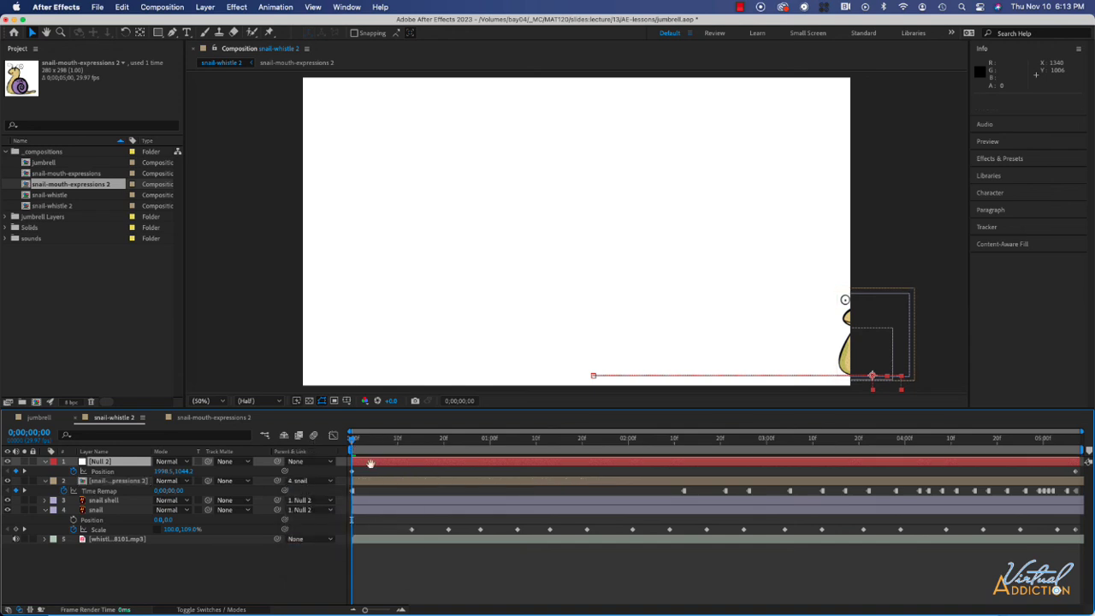
key(space)
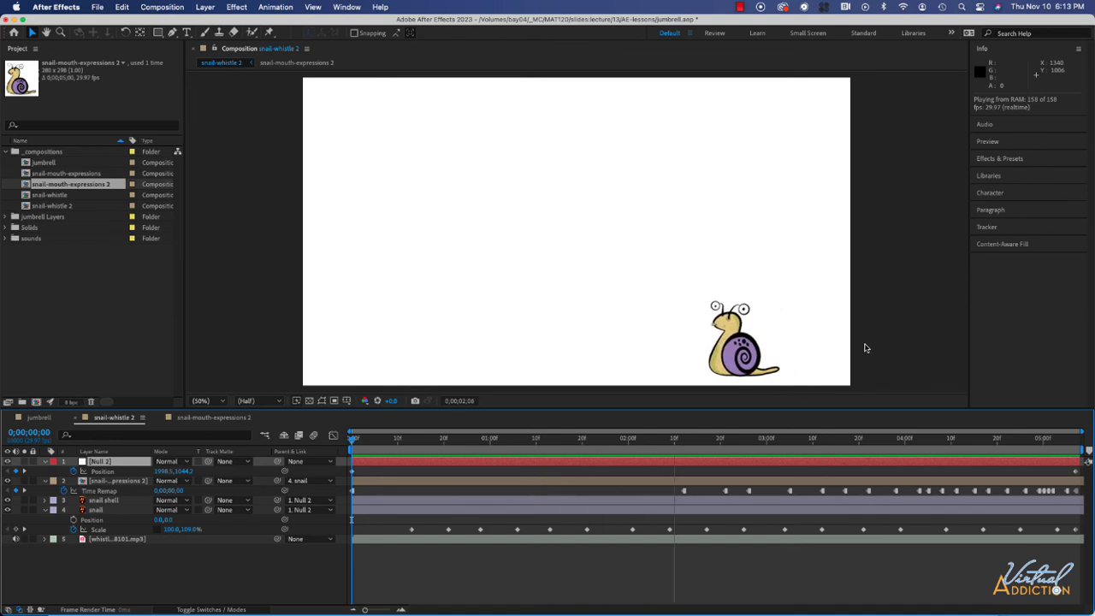
key(space)
drag(687, 443, 780, 439)
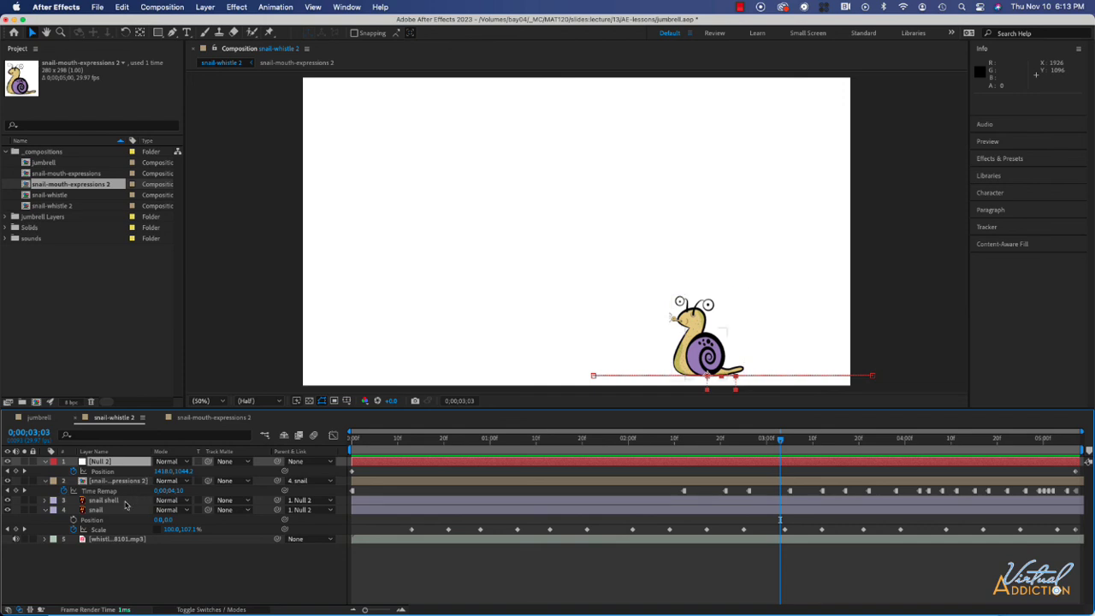